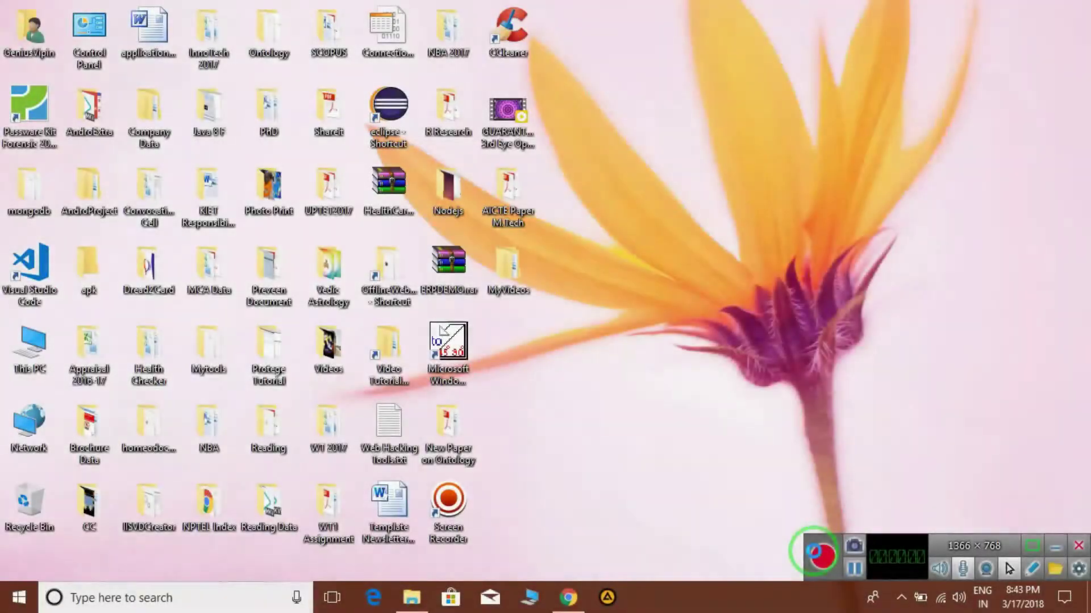
# Bring Google Chrome, with its mongodb search results, to the front from the taskbar
pyautogui.click(818, 554)
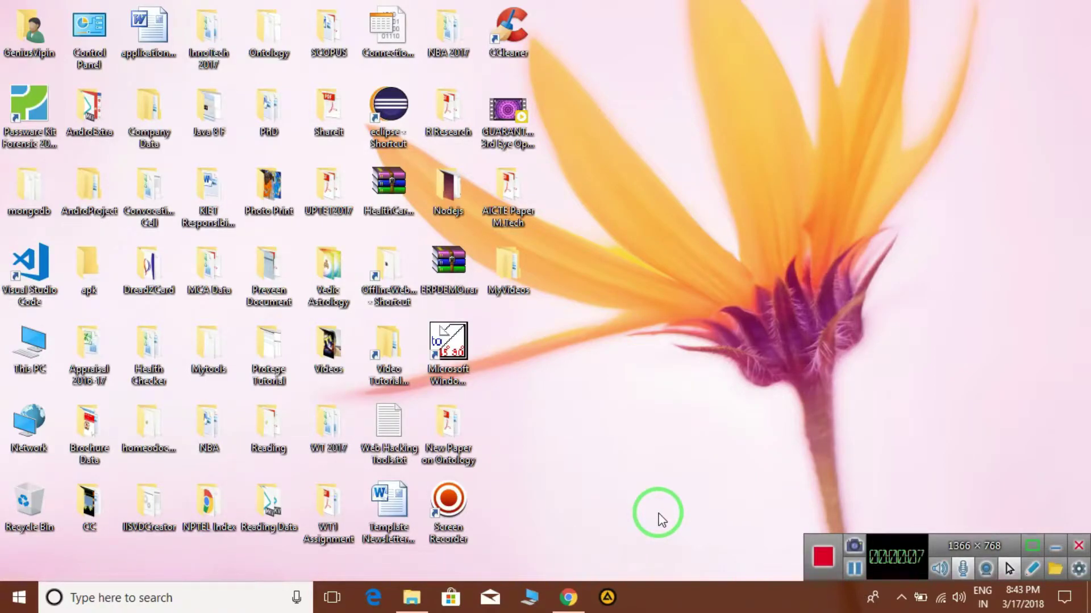
# Bring up the mongodb search results and open the mongodb.com homepage
pyautogui.click(568, 598)
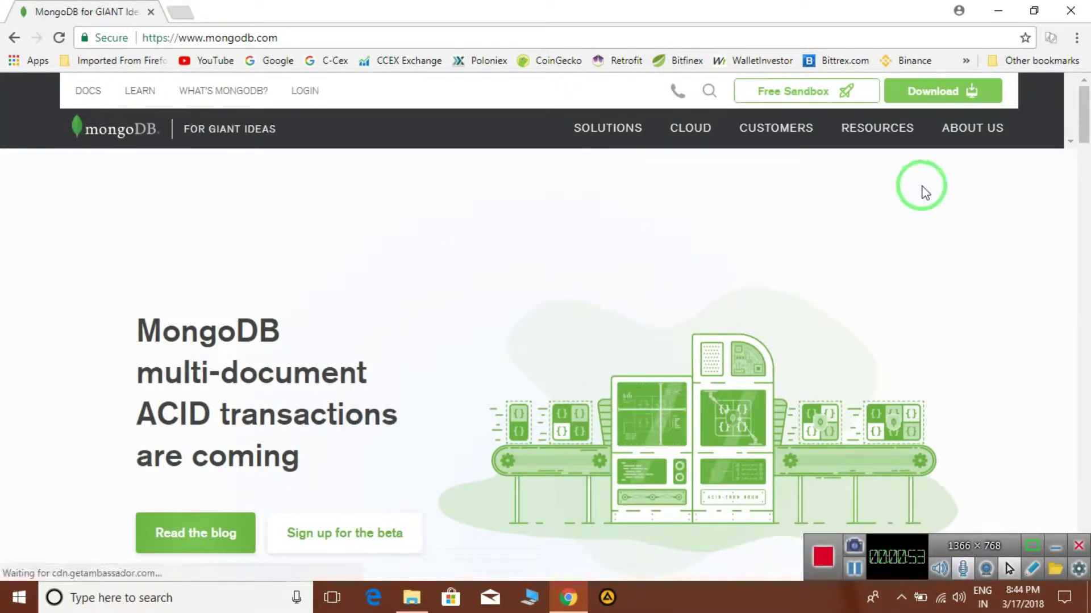
pyautogui.click(1086, 162)
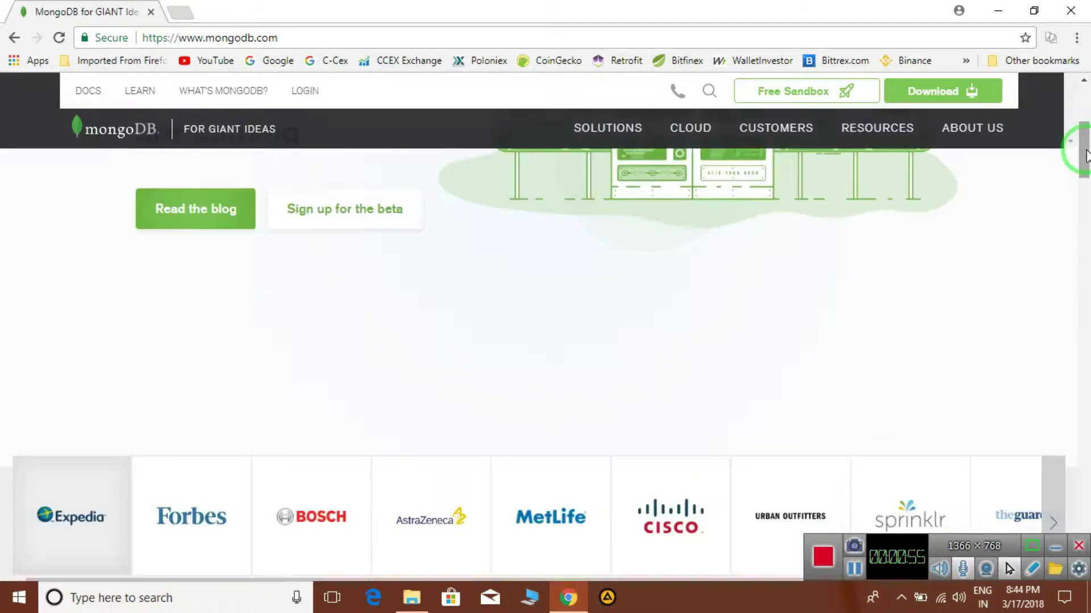
# Reach the Download Center through the SOLUTIONS menu and show the Community Server downloads
pyautogui.scroll(6, 1079, 170)
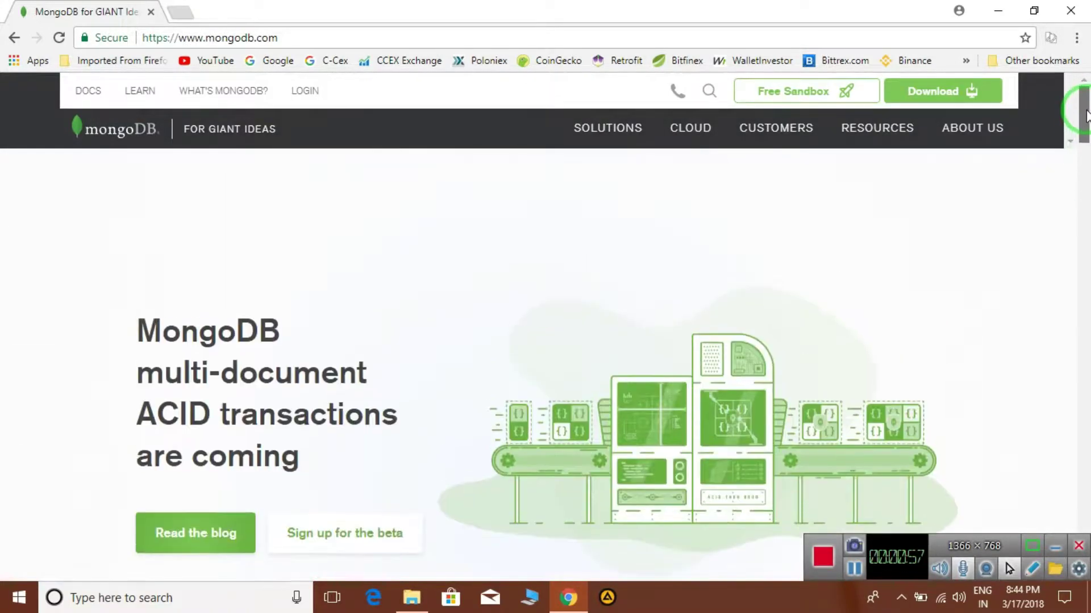
pyautogui.click(621, 136)
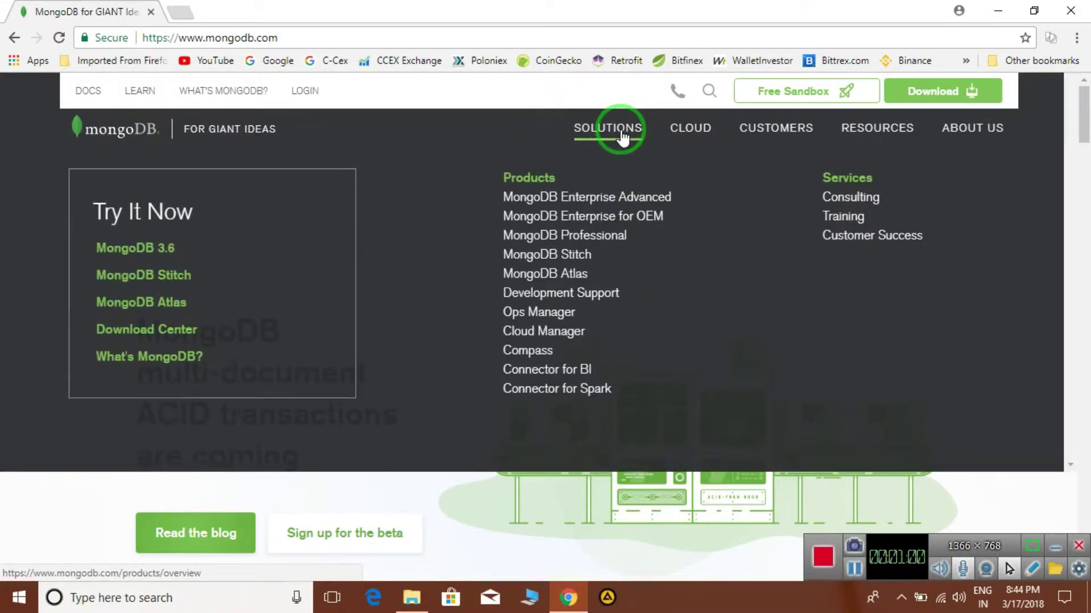
pyautogui.click(162, 337)
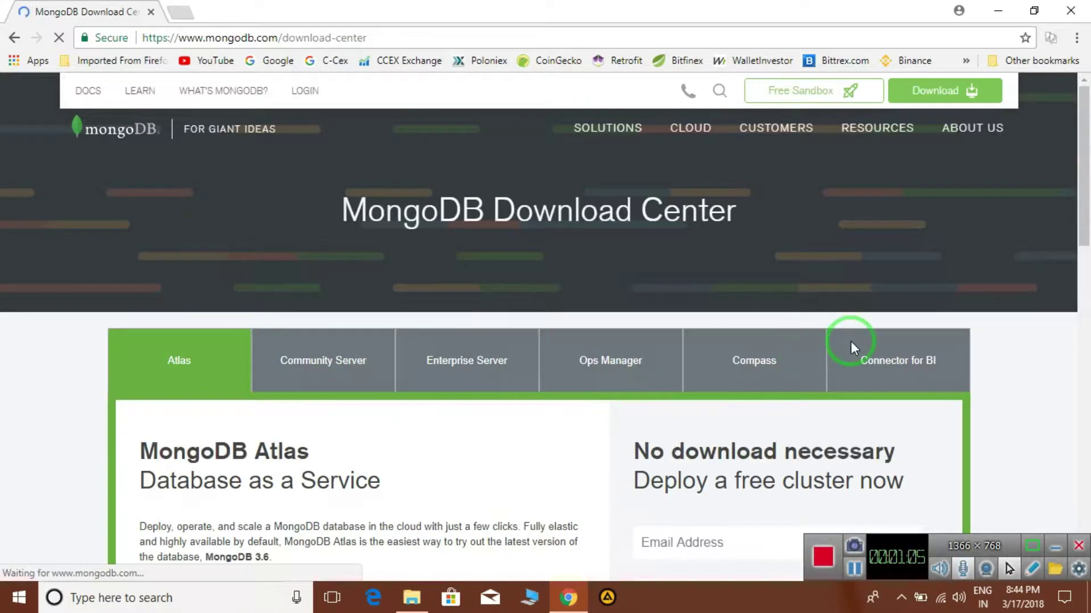
pyautogui.moveTo(1082, 199); pyautogui.dragTo(1082, 227)
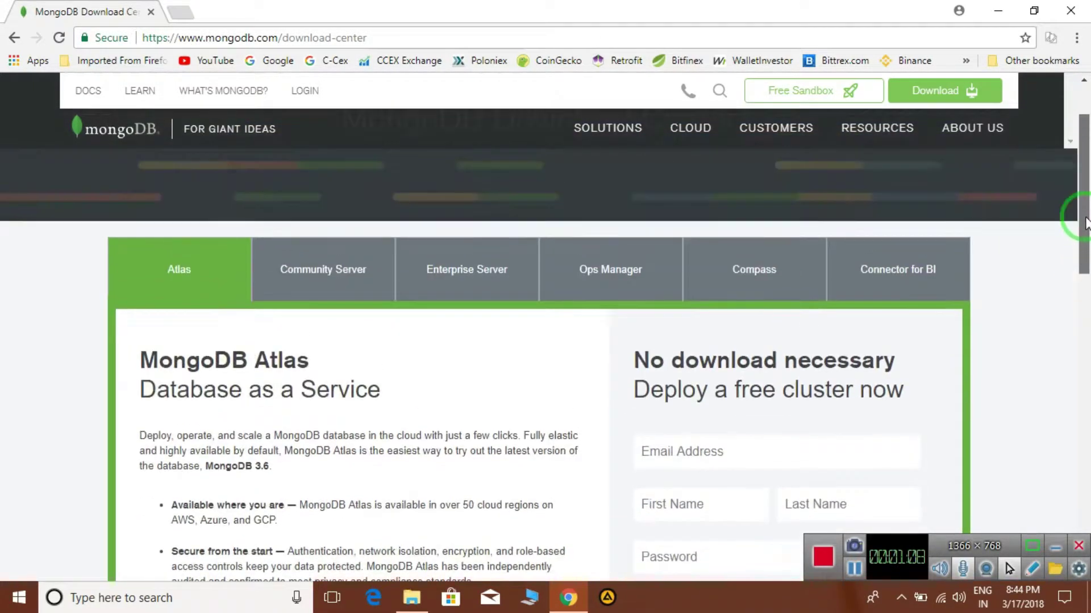
pyautogui.click(305, 276)
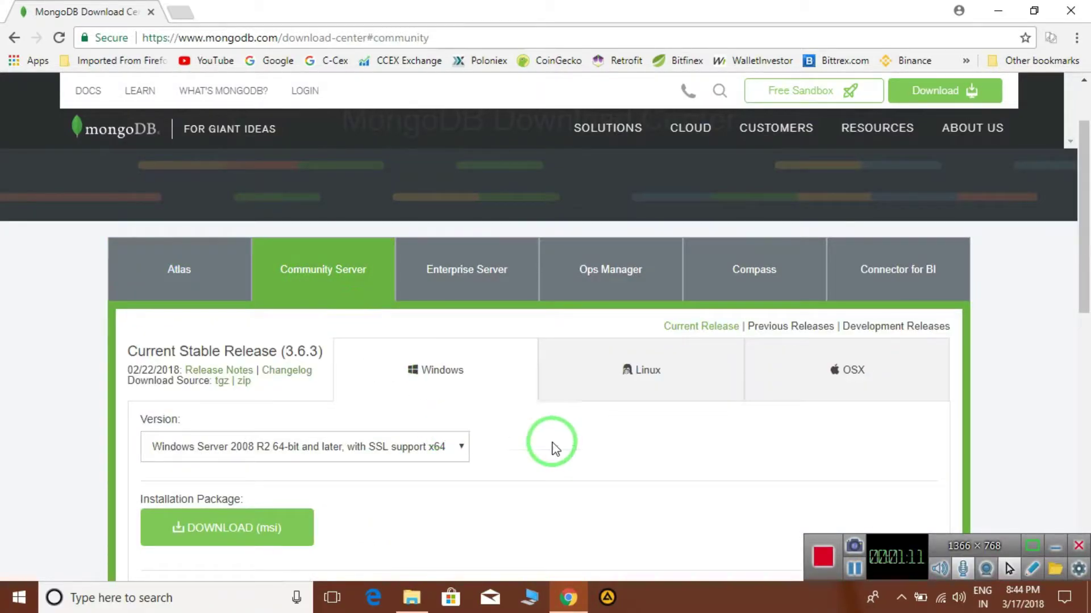
# Keep the Windows Server 2008 R2 64-bit with SSL build of Community Server, then switch to Linux builds
pyautogui.moveTo(1085, 248); pyautogui.dragTo(1085, 268)
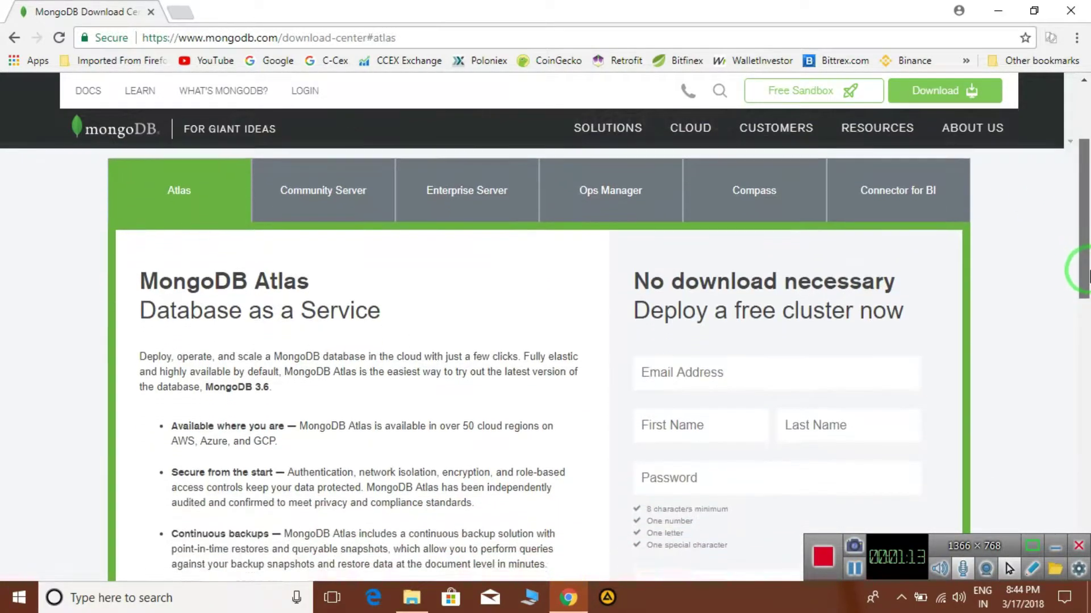
pyautogui.click(319, 212)
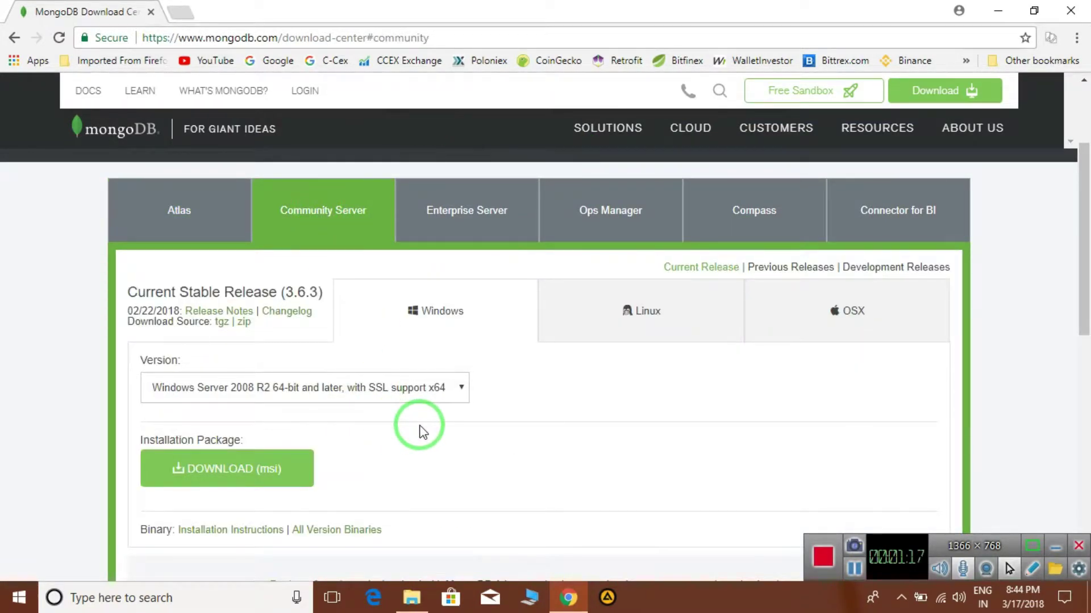
pyautogui.click(462, 391)
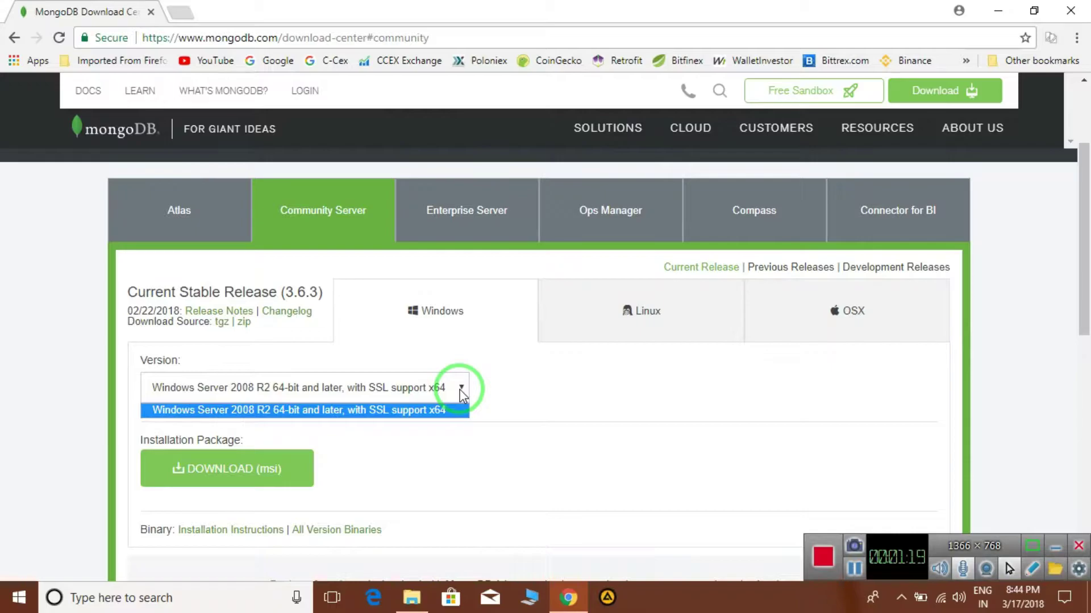
pyautogui.click(460, 392)
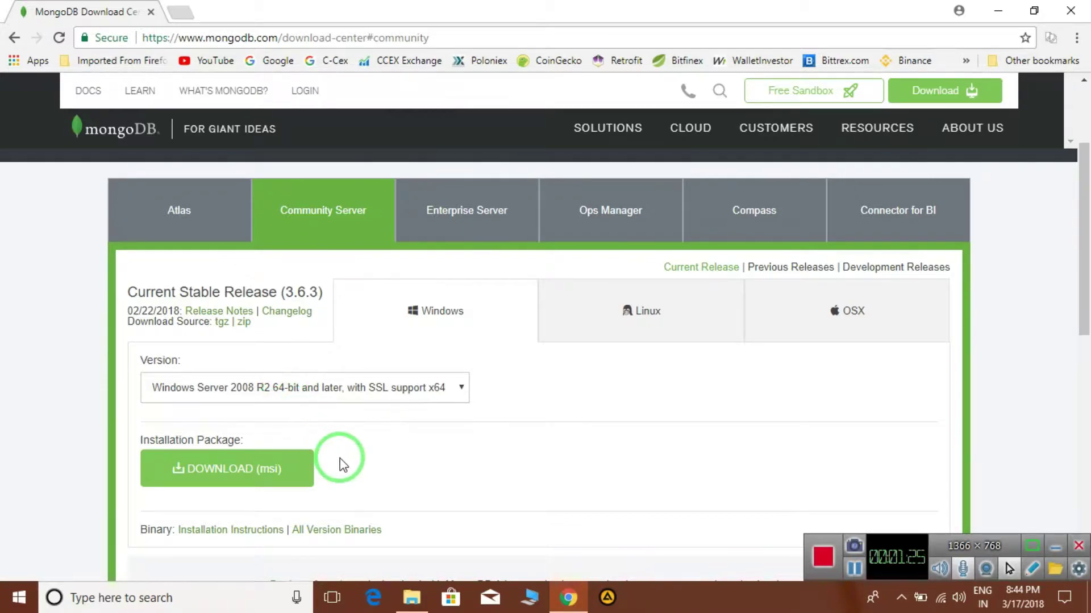
pyautogui.moveTo(1083, 214); pyautogui.dragTo(1087, 270)
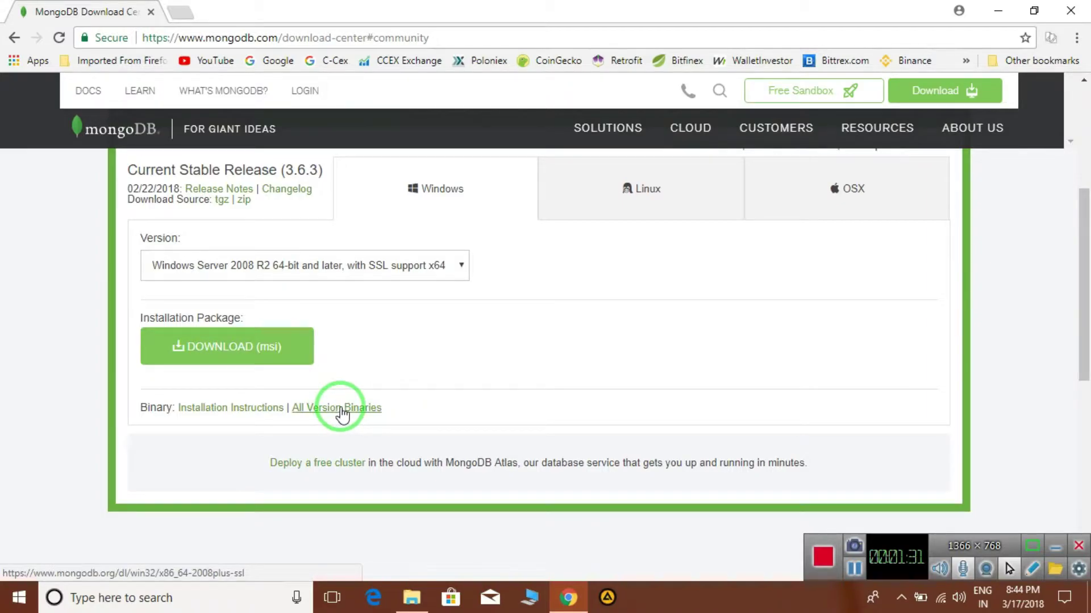
pyautogui.click(652, 193)
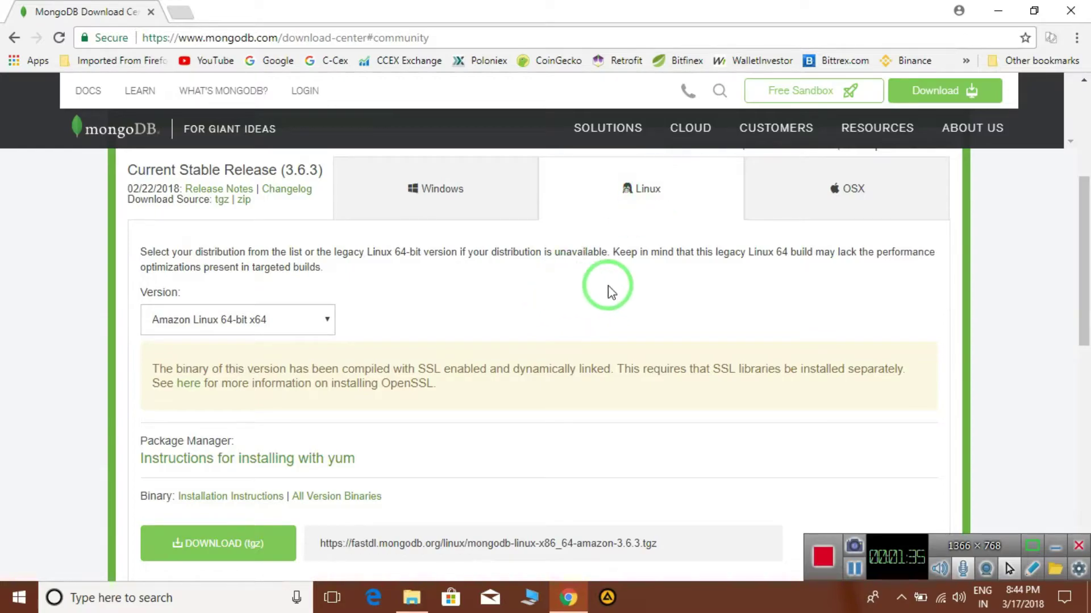
# Review the Linux distribution list and keep Amazon Linux 64-bit x64, offering mongodb-linux-x86_64-amazon-3.6.3.tgz
pyautogui.click(329, 320)
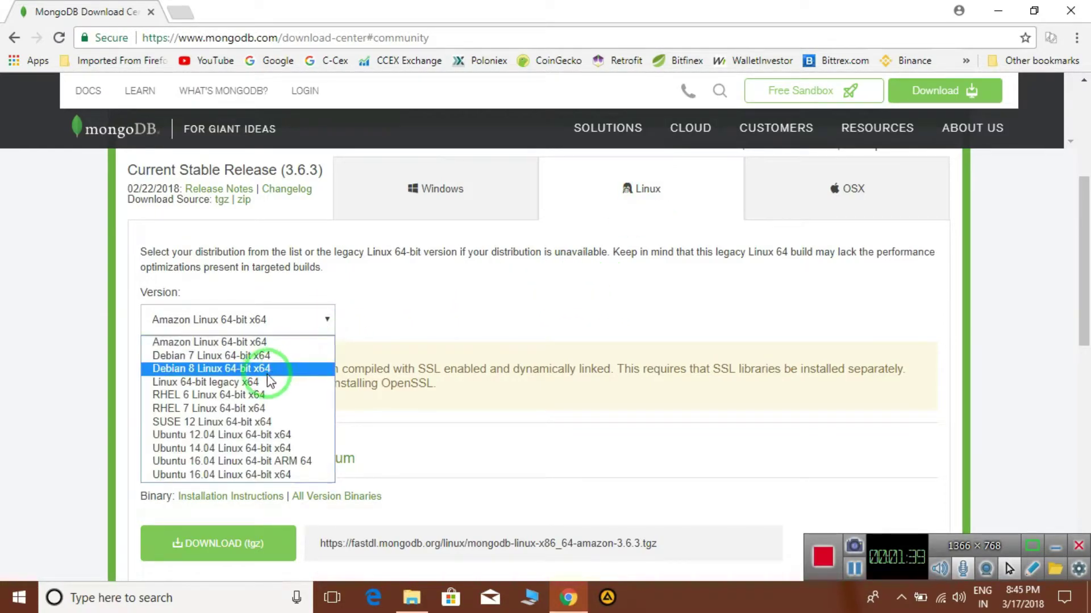
pyautogui.click(473, 296)
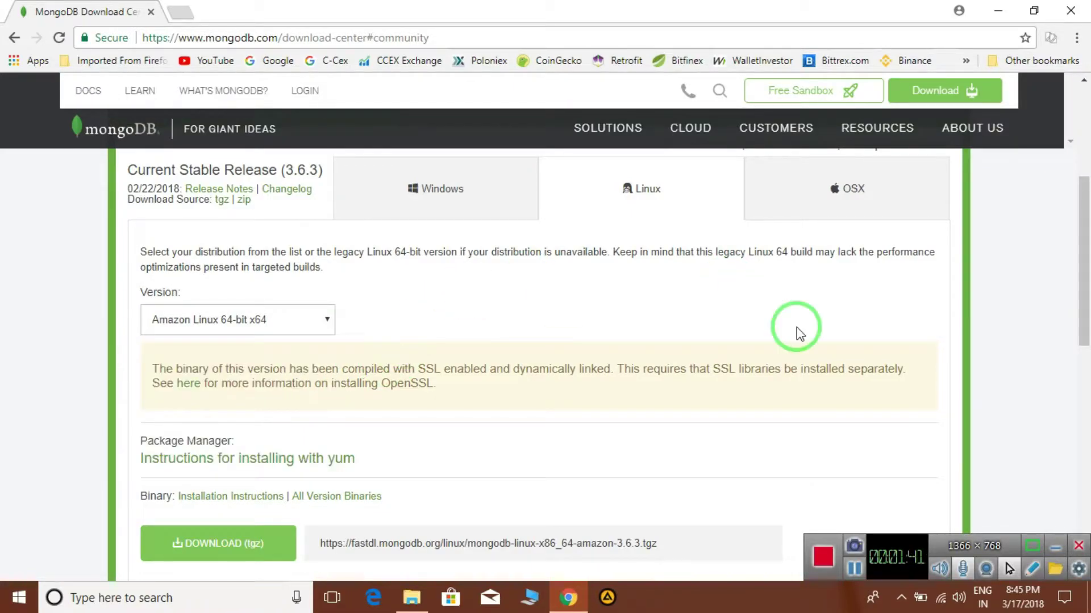
pyautogui.moveTo(1082, 227); pyautogui.dragTo(1086, 270)
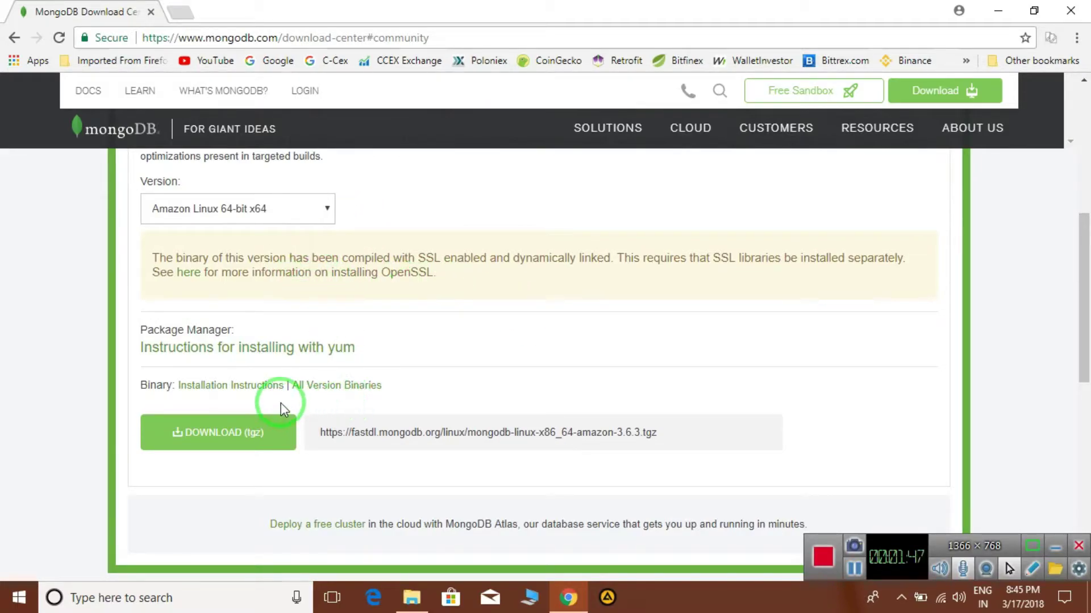
# Follow the Linux binary installation instructions to the Install MongoDB Community Edition on Ubuntu page
pyautogui.click(241, 391)
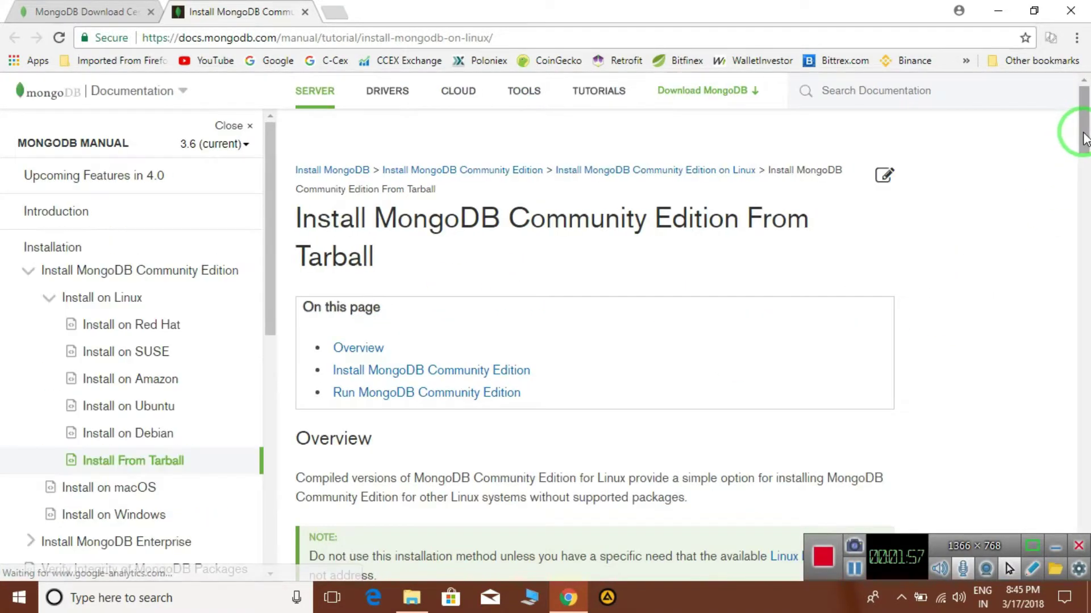
pyautogui.moveTo(1084, 141); pyautogui.dragTo(1085, 148)
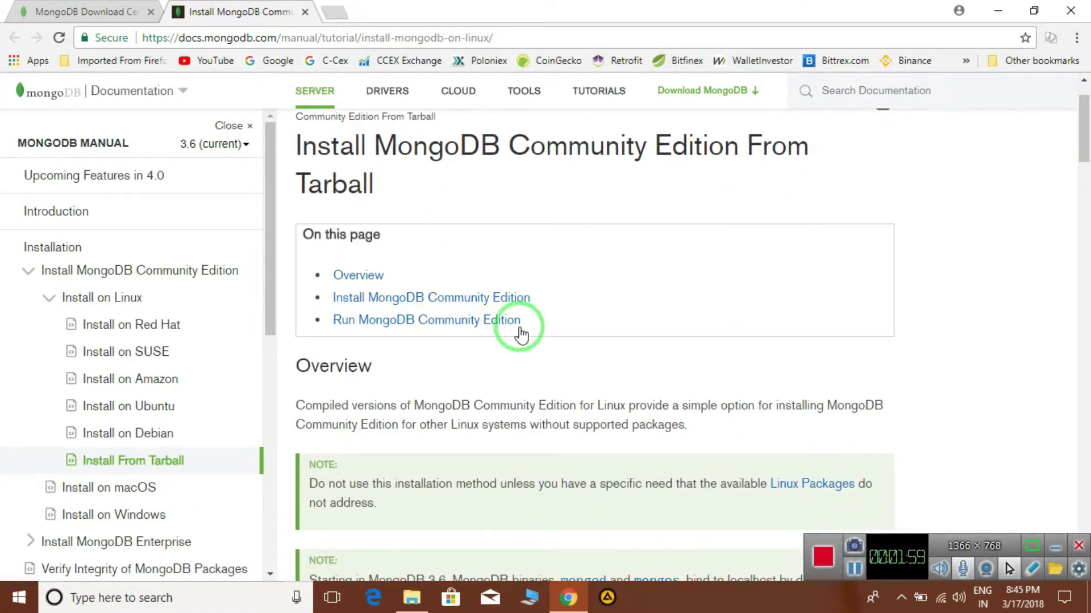
pyautogui.click(156, 407)
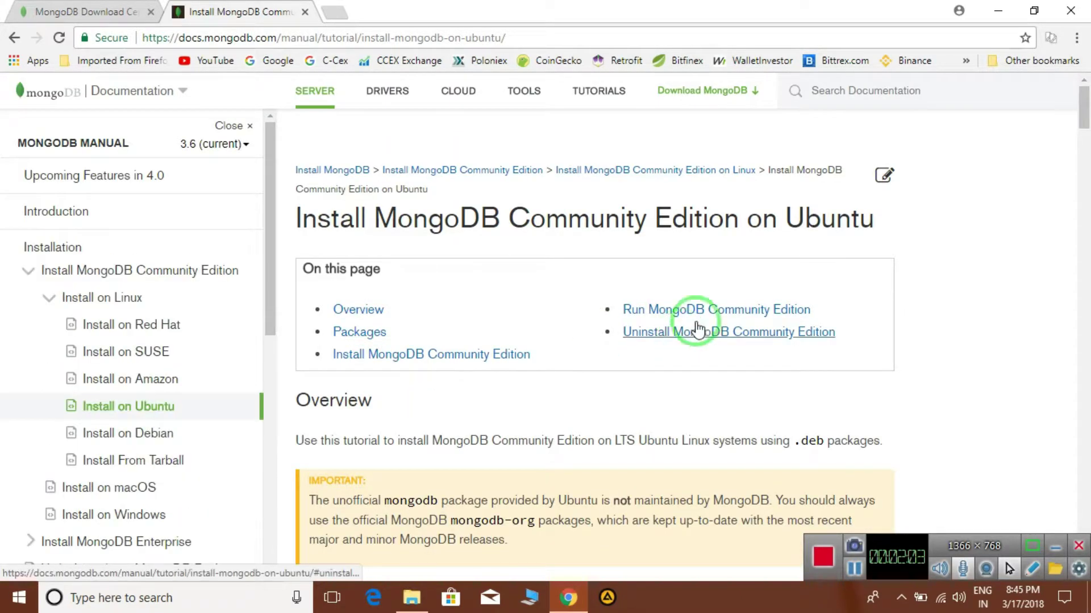
pyautogui.moveTo(1084, 112); pyautogui.dragTo(1084, 241)
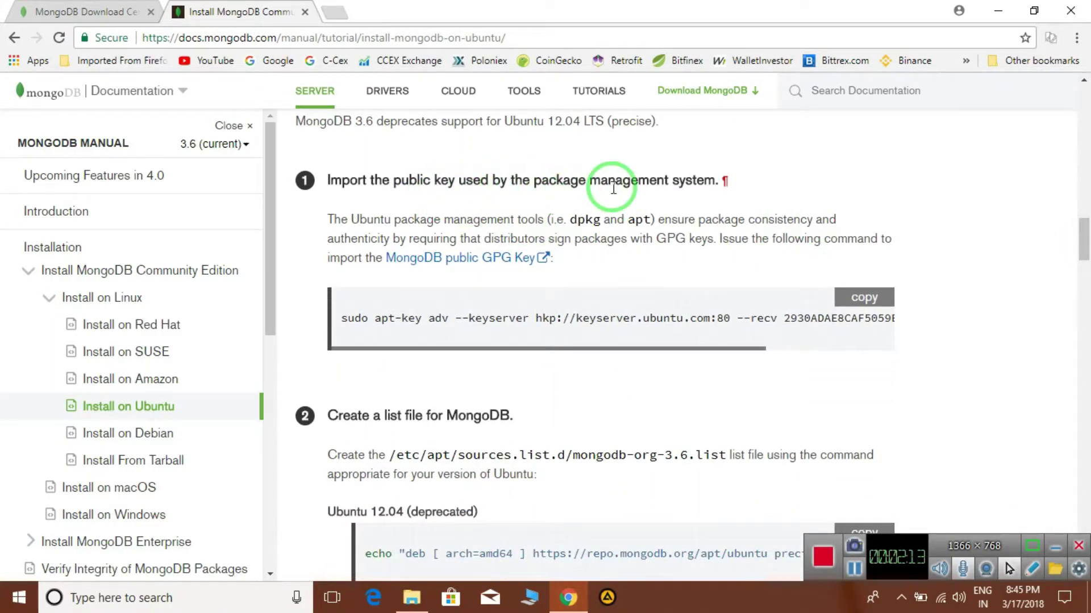
pyautogui.moveTo(343, 317); pyautogui.dragTo(775, 337)
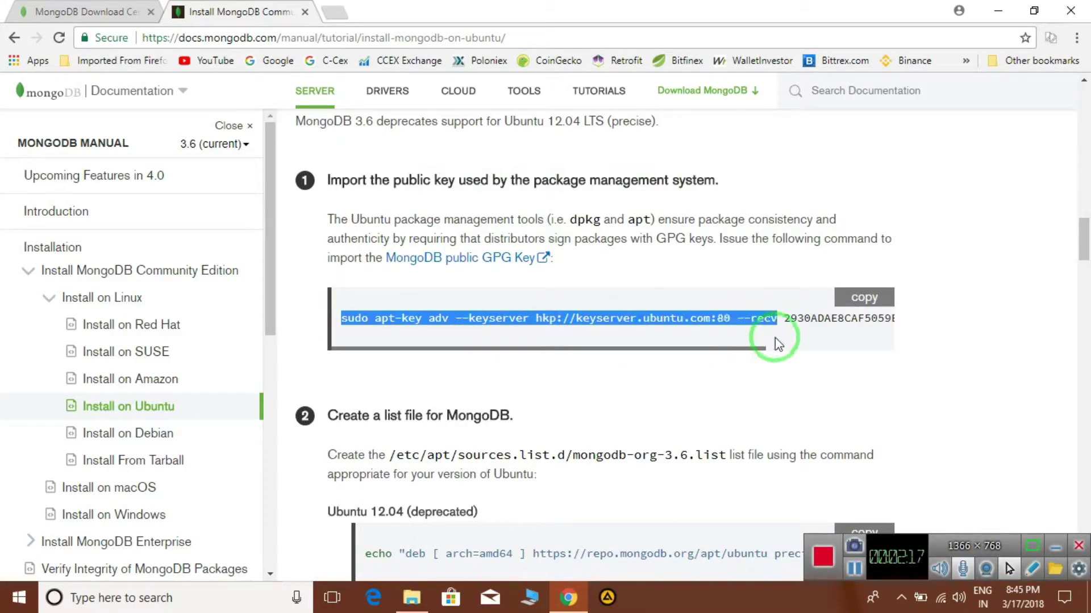
pyautogui.moveTo(1085, 237); pyautogui.dragTo(1086, 256)
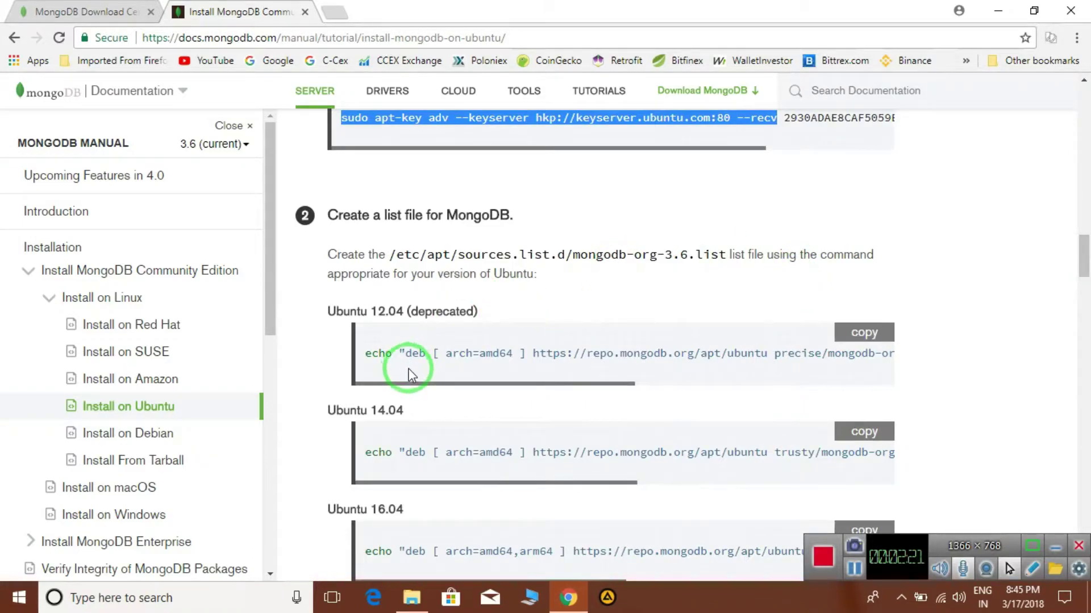
pyautogui.moveTo(1085, 247); pyautogui.dragTo(1085, 262)
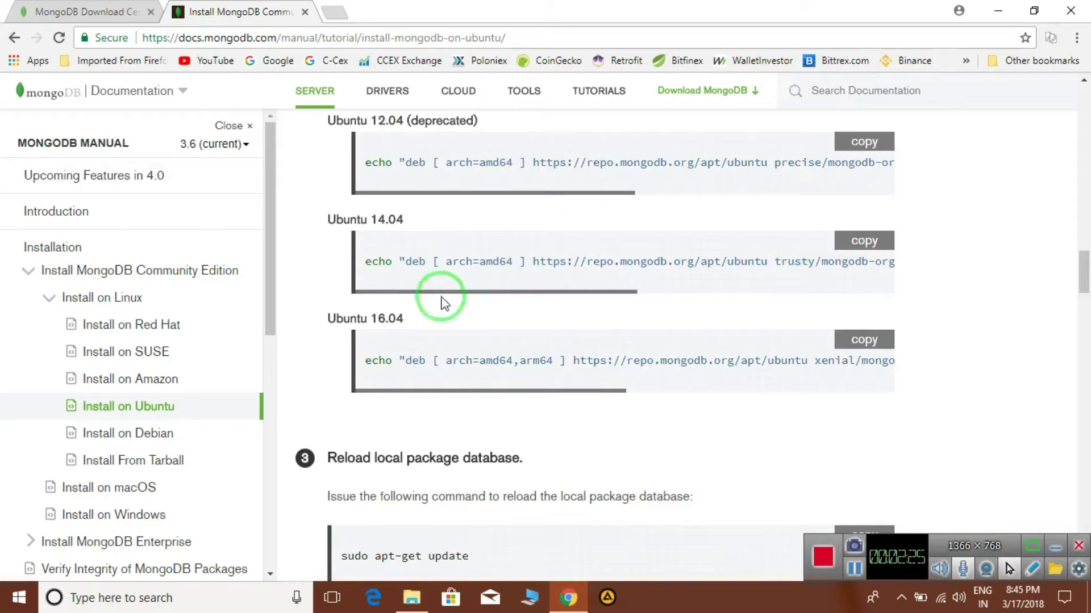
pyautogui.moveTo(371, 364); pyautogui.dragTo(617, 357)
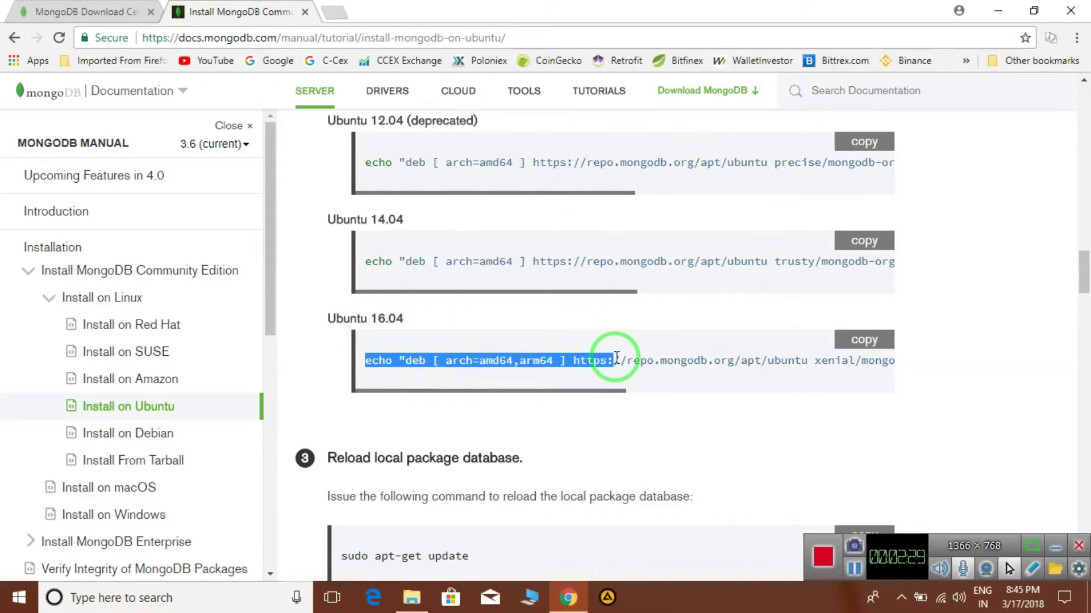
pyautogui.click(369, 256)
pyautogui.moveTo(368, 256); pyautogui.dragTo(580, 257)
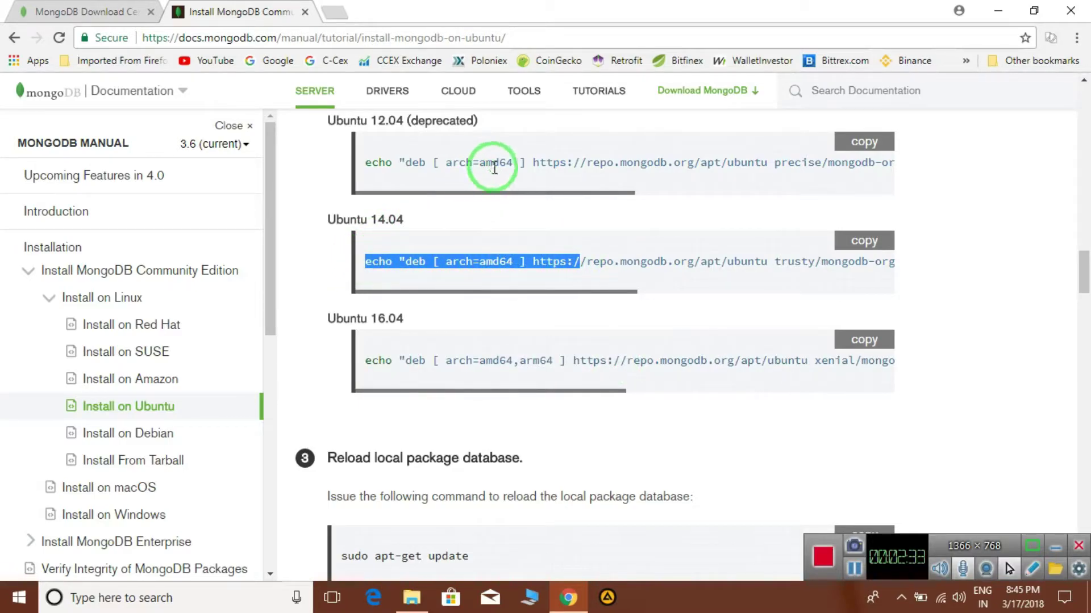
pyautogui.moveTo(1078, 265); pyautogui.dragTo(1079, 287)
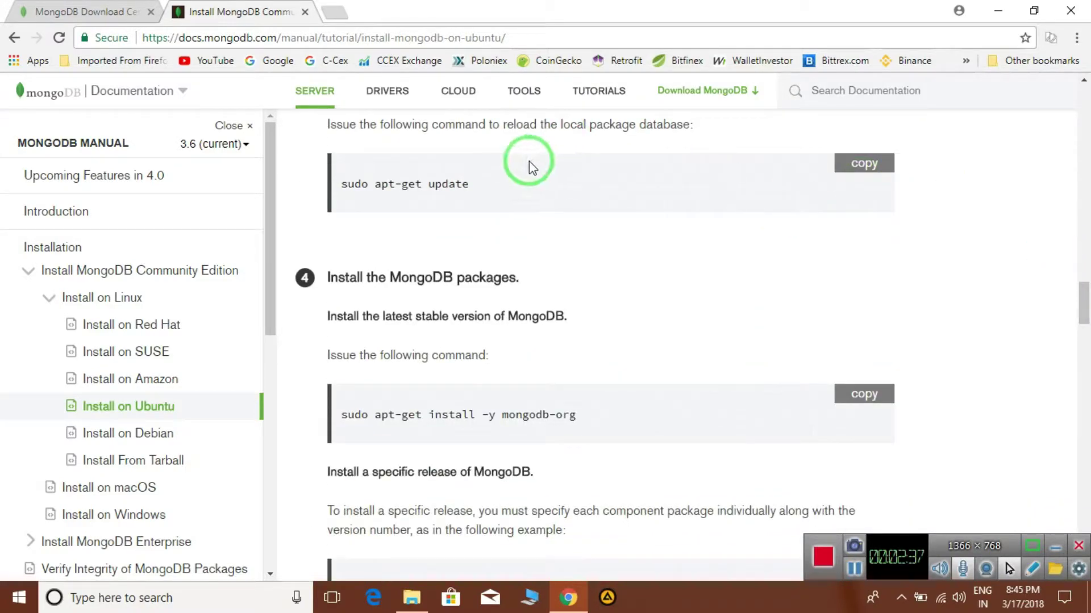
pyautogui.moveTo(341, 184); pyautogui.dragTo(481, 187)
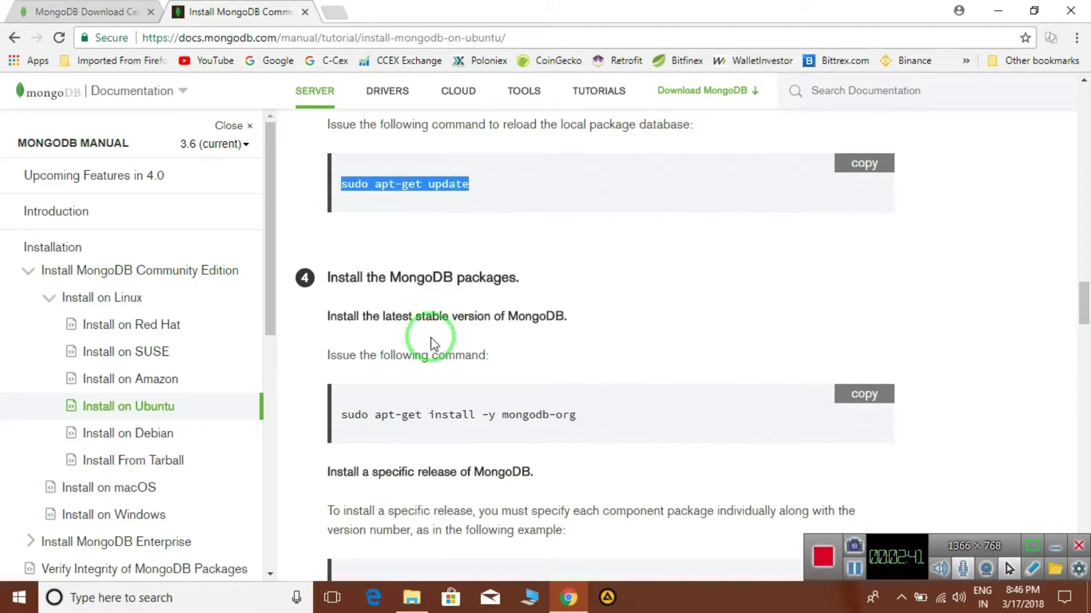
pyautogui.moveTo(342, 415); pyautogui.dragTo(608, 418)
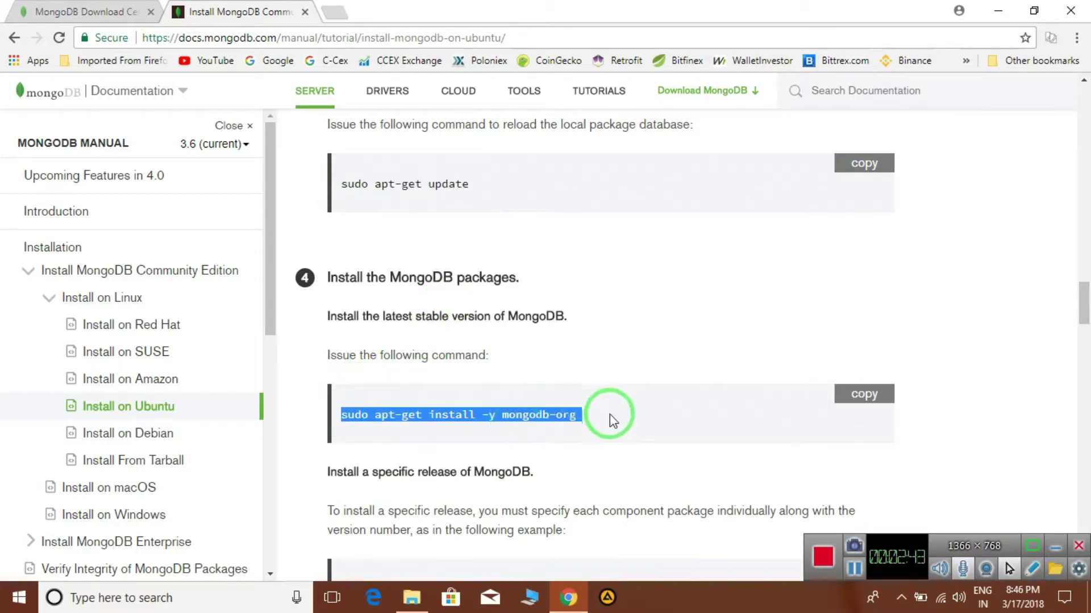
pyautogui.moveTo(1085, 307); pyautogui.dragTo(1084, 105)
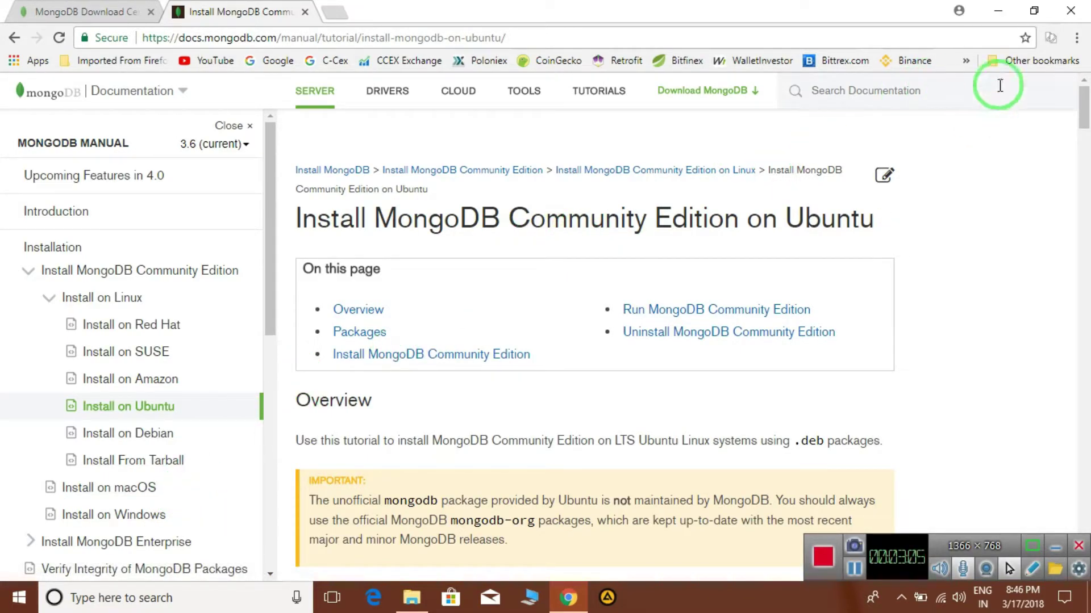
# Minimize Chrome and open the desktop mongodb folder, glancing into bin before returning up
pyautogui.click(998, 12)
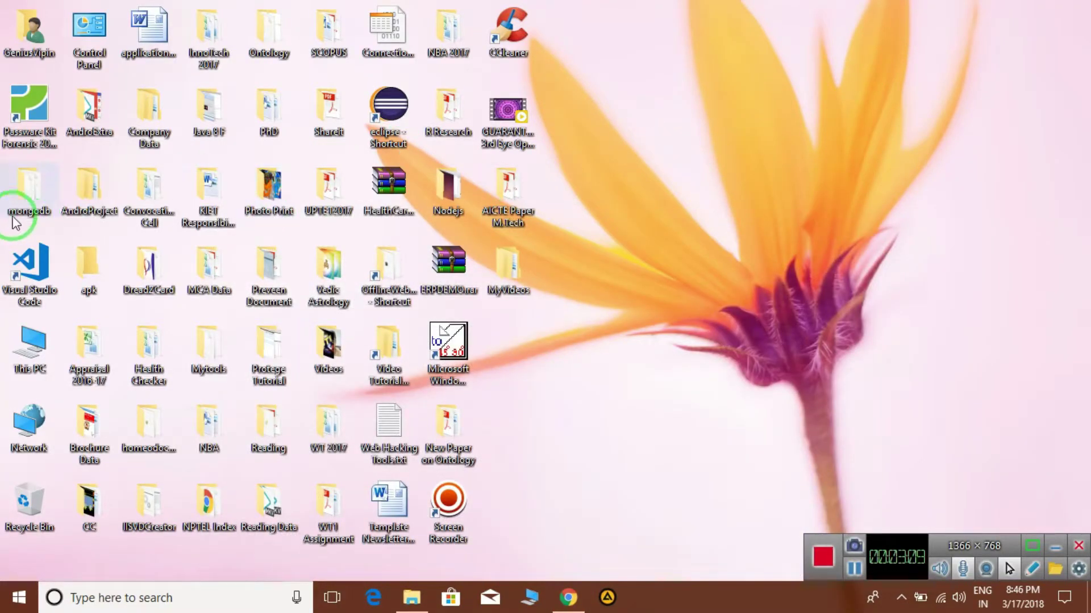
pyautogui.doubleClick(25, 203)
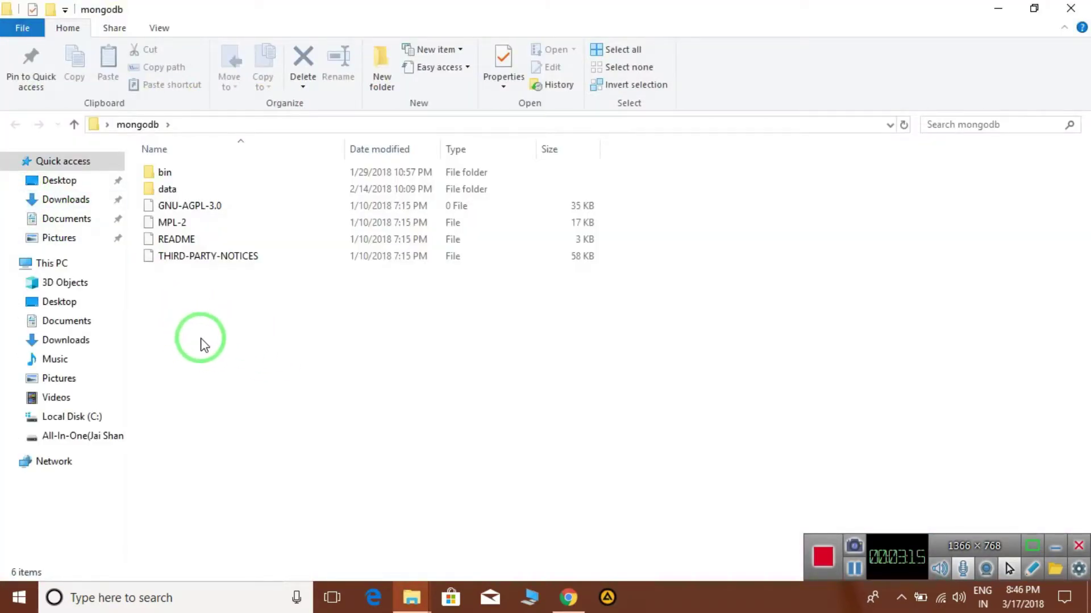
pyautogui.doubleClick(165, 176)
pyautogui.click(77, 126)
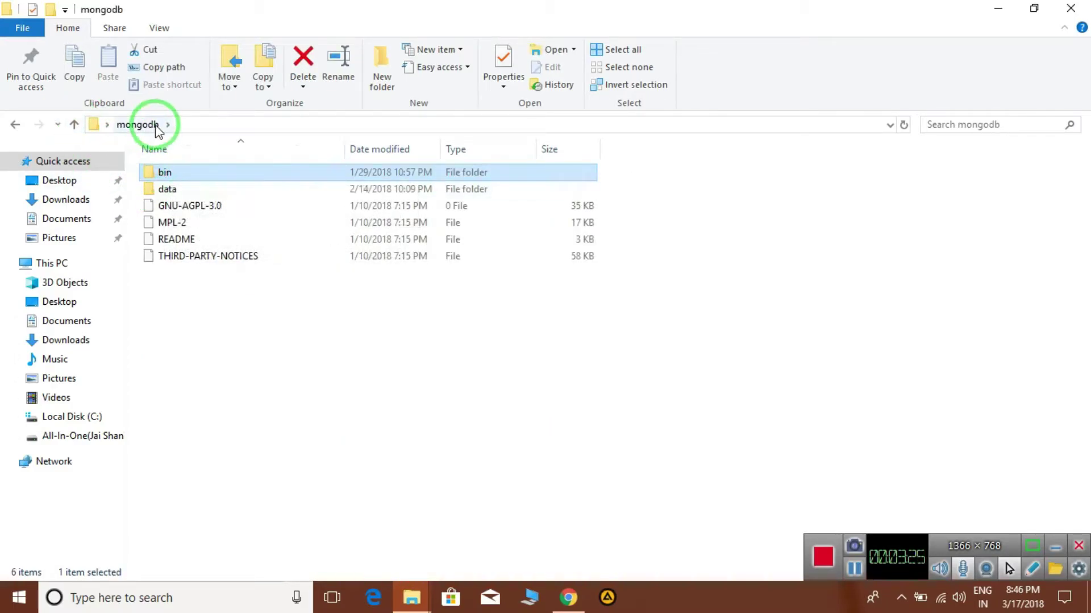
# Reopen bin and inspect mongod.exe, mongo.exe and the startmongodb.bat batch file
pyautogui.doubleClick(163, 173)
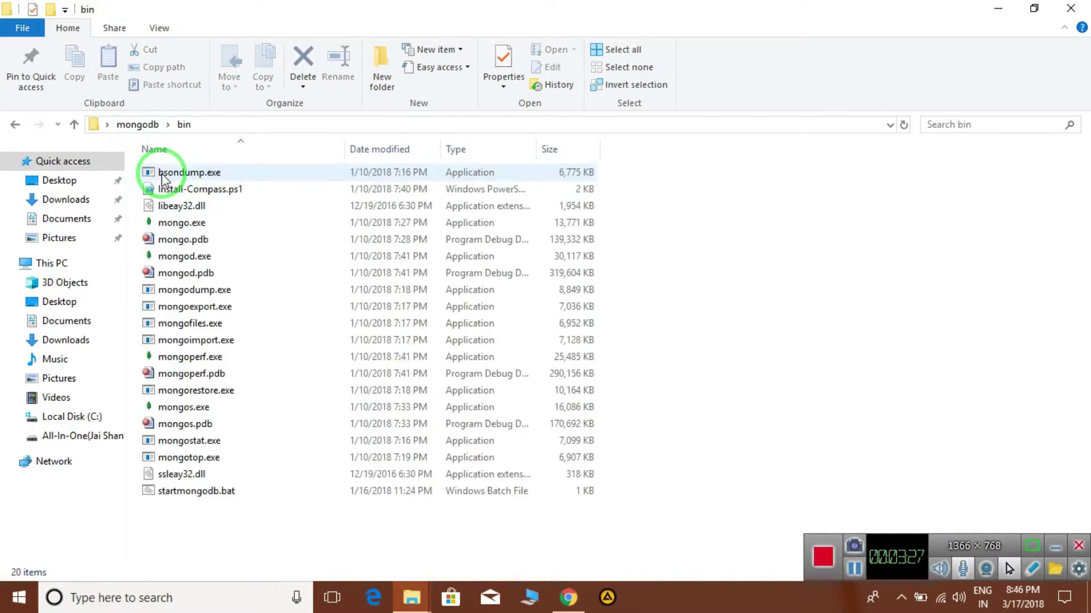
pyautogui.click(199, 260)
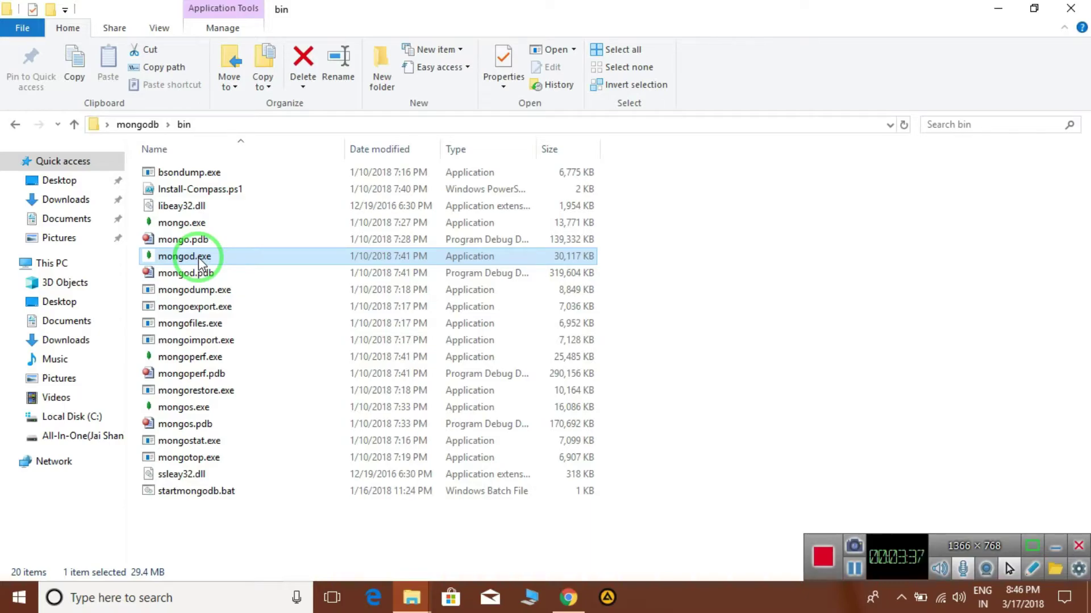
pyautogui.click(196, 226)
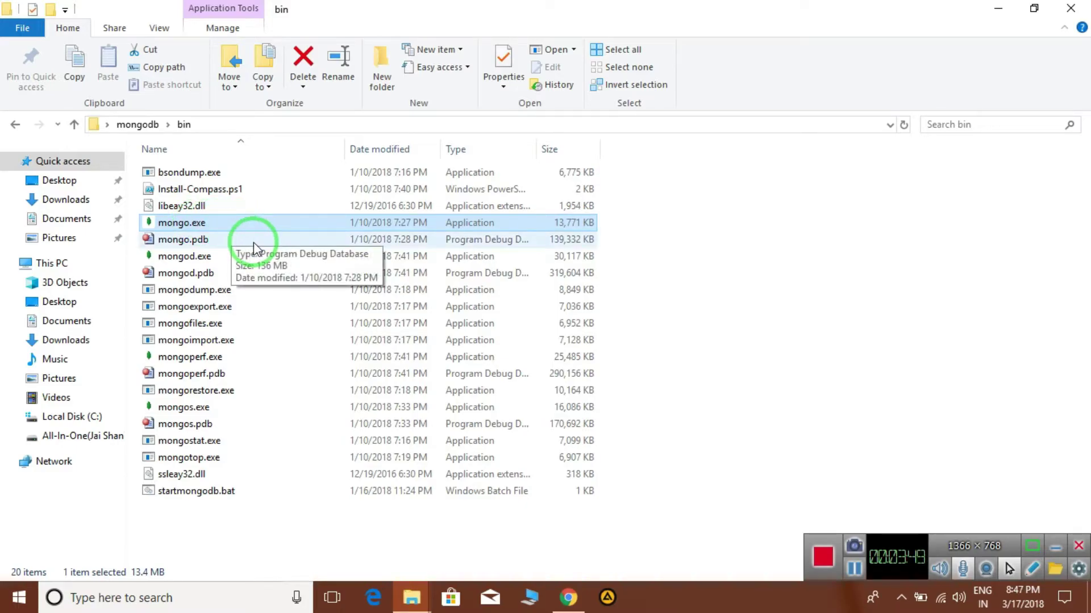
pyautogui.click(201, 260)
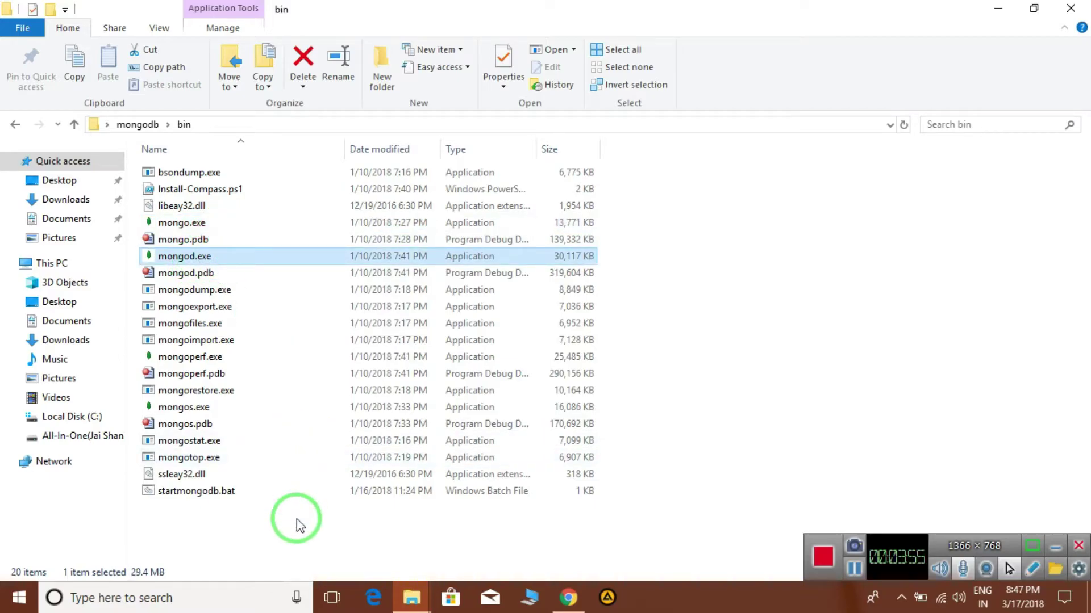
pyautogui.click(210, 499)
# Open startmongodb.bat as text in Notepad
pyautogui.rightClick(213, 499)
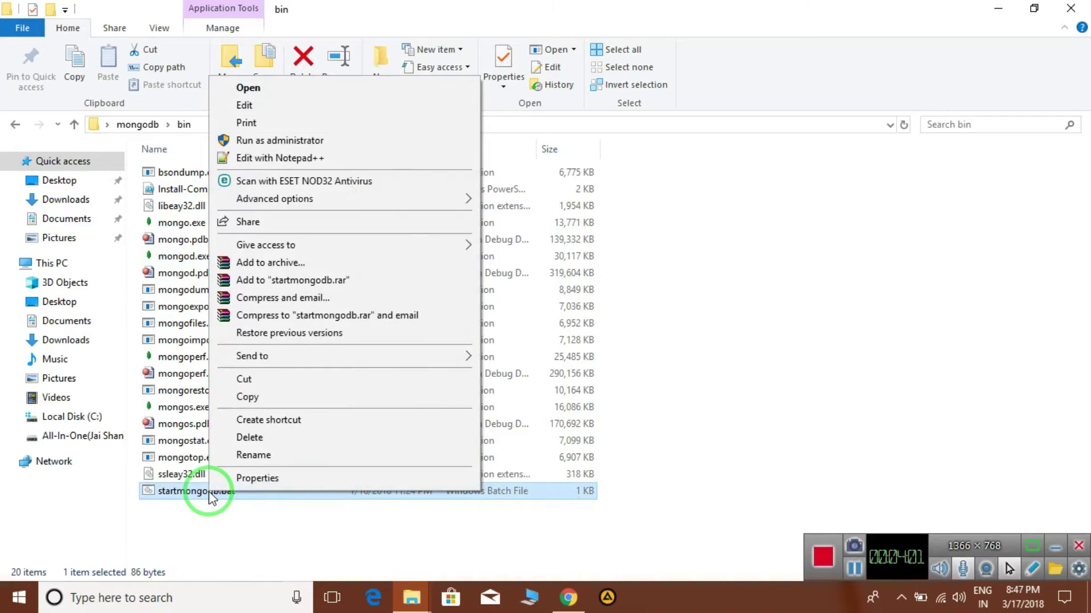
pyautogui.click(213, 499)
pyautogui.rightClick(215, 494)
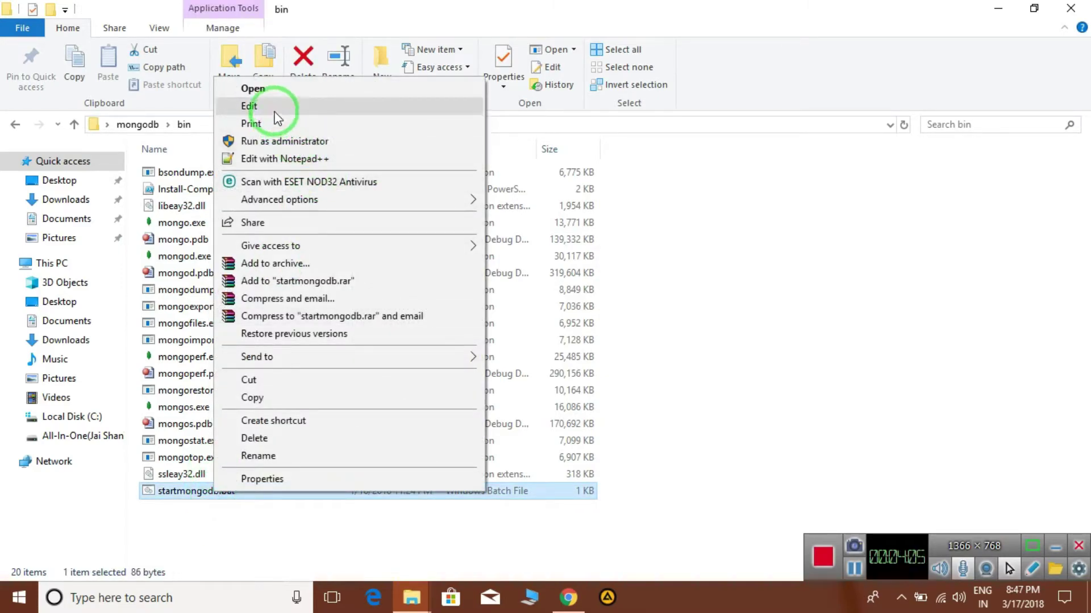
pyautogui.click(267, 106)
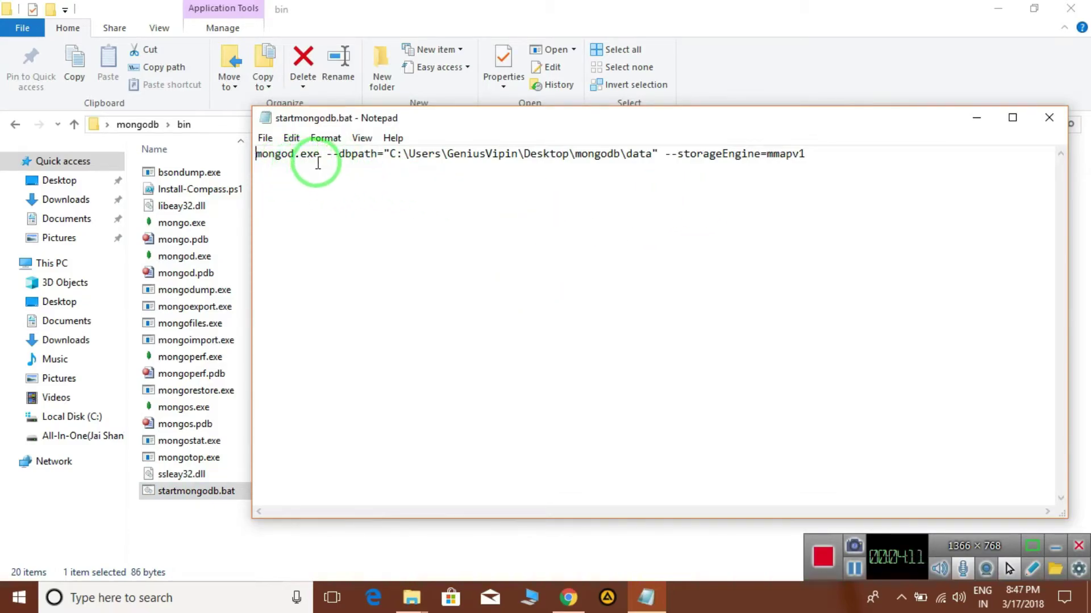
# Examine the mongod.exe command and its --dbpath folder, then go up to mongodb and select data
pyautogui.moveTo(326, 154); pyautogui.dragTo(257, 164)
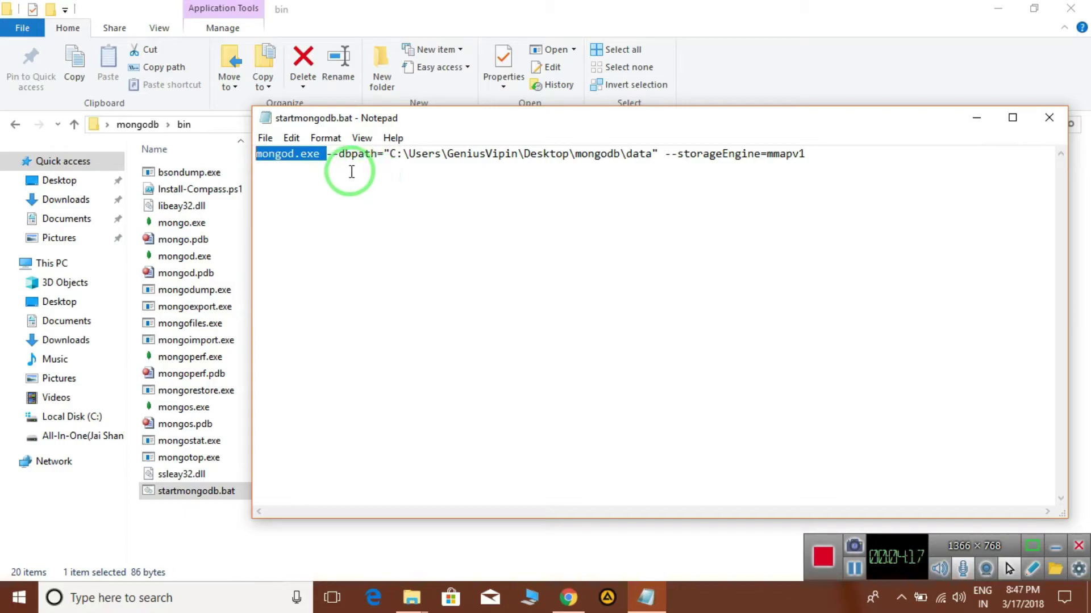
pyautogui.click(341, 154)
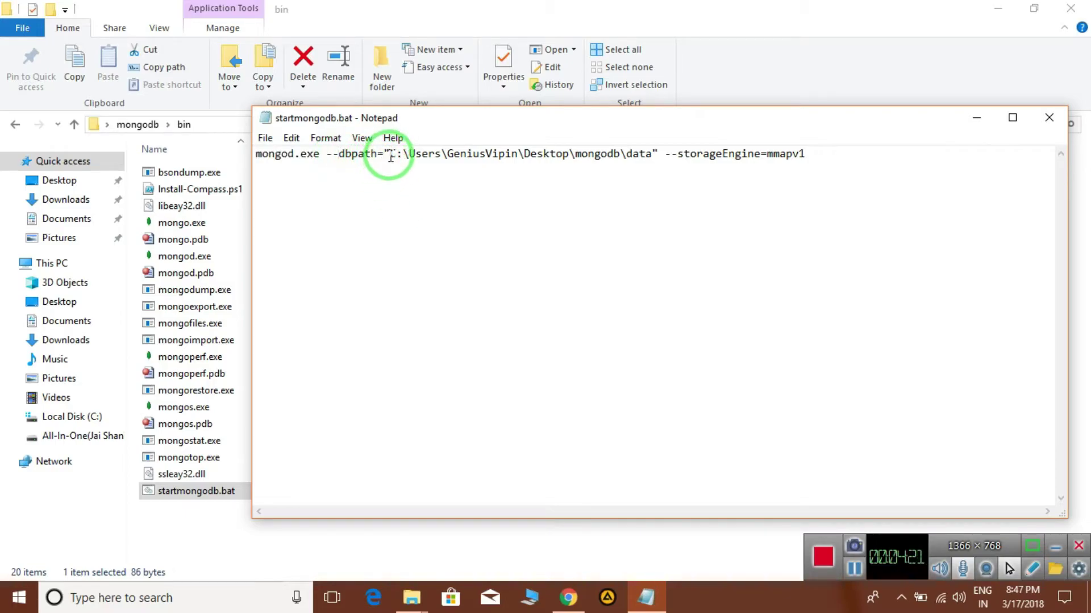
pyautogui.hotkey('ctrl', 'shift', 'Right')
pyautogui.hotkey('ctrl', 'shift', 'Right')
pyautogui.moveTo(389, 163); pyautogui.dragTo(652, 158)
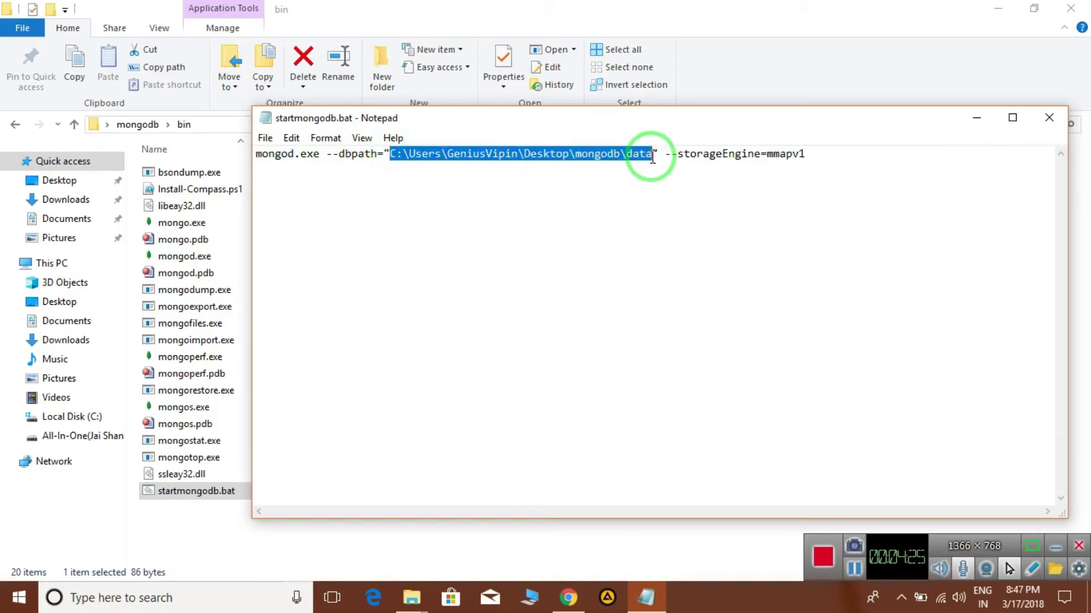
pyautogui.click(642, 165)
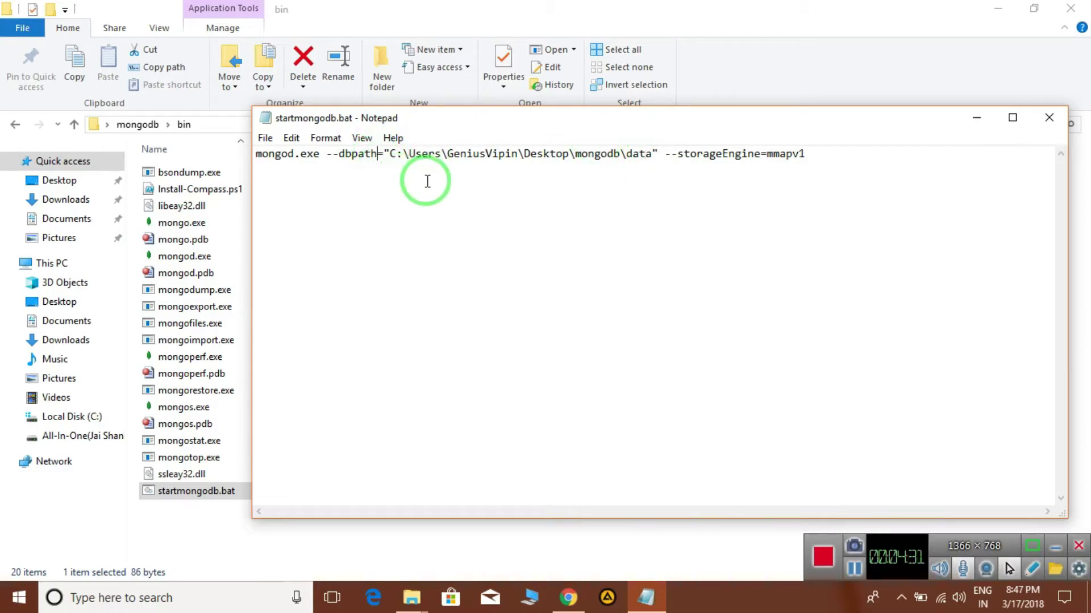
pyautogui.click(472, 154)
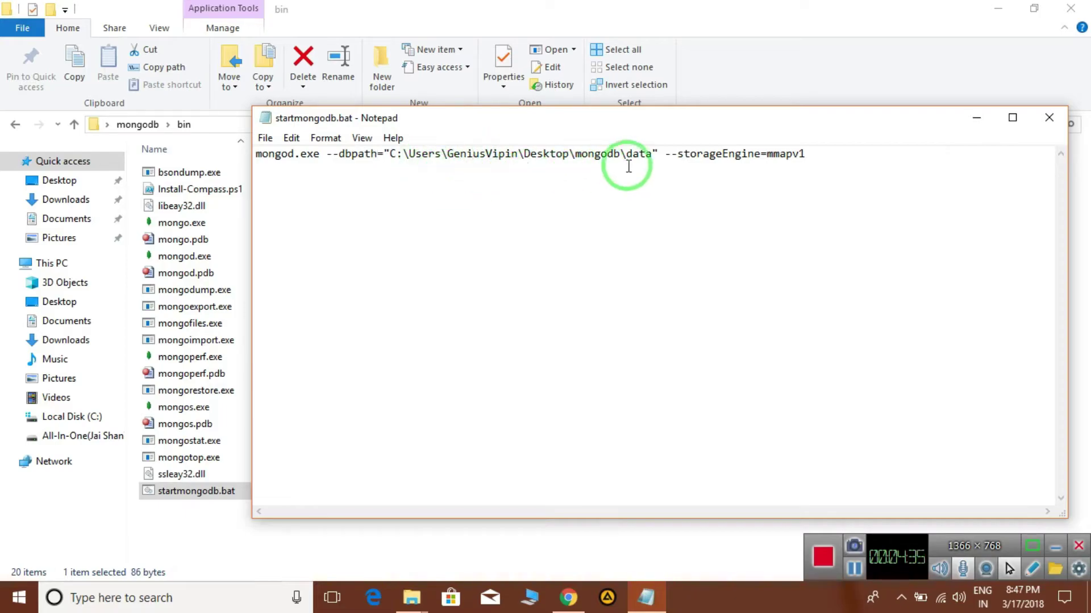
pyautogui.moveTo(653, 156); pyautogui.dragTo(391, 164)
pyautogui.click(470, 189)
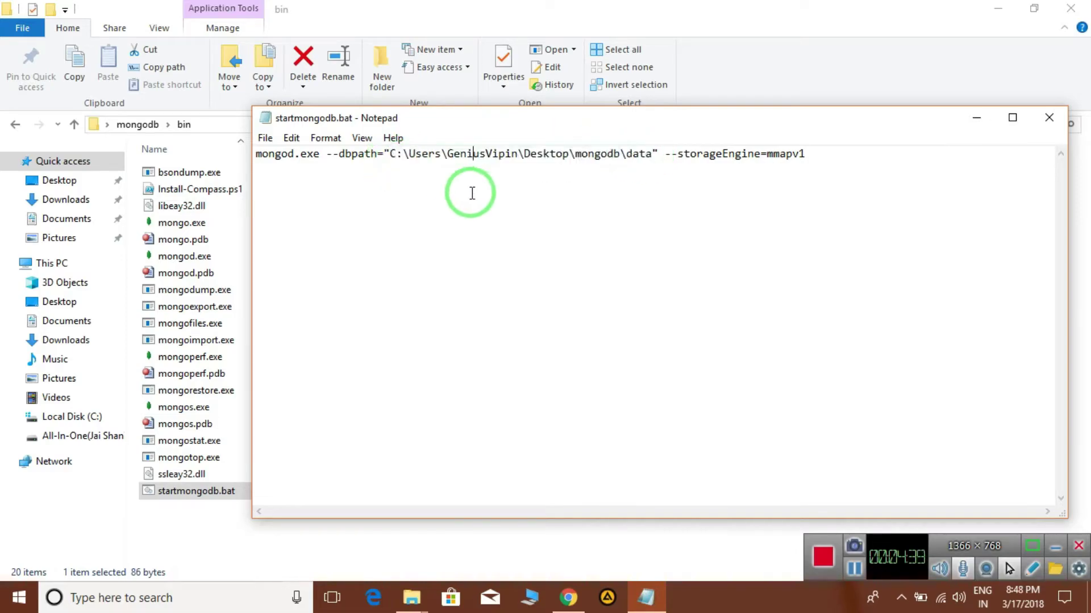
pyautogui.click(74, 125)
pyautogui.click(166, 190)
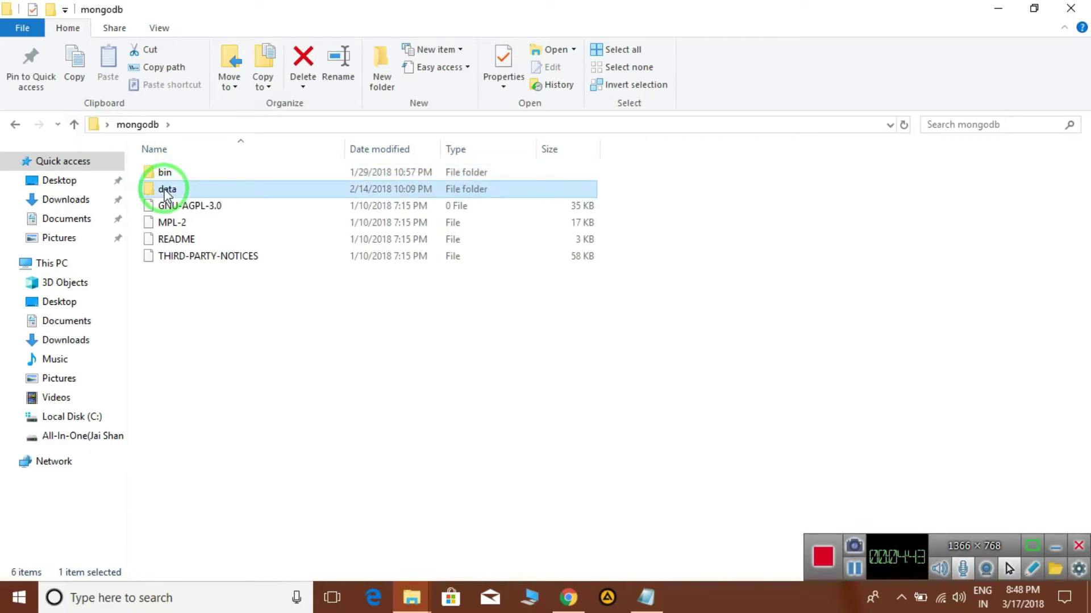
# View the data folder's database files, reopen bin, and restore startmongodb.bat in Notepad
pyautogui.doubleClick(166, 191)
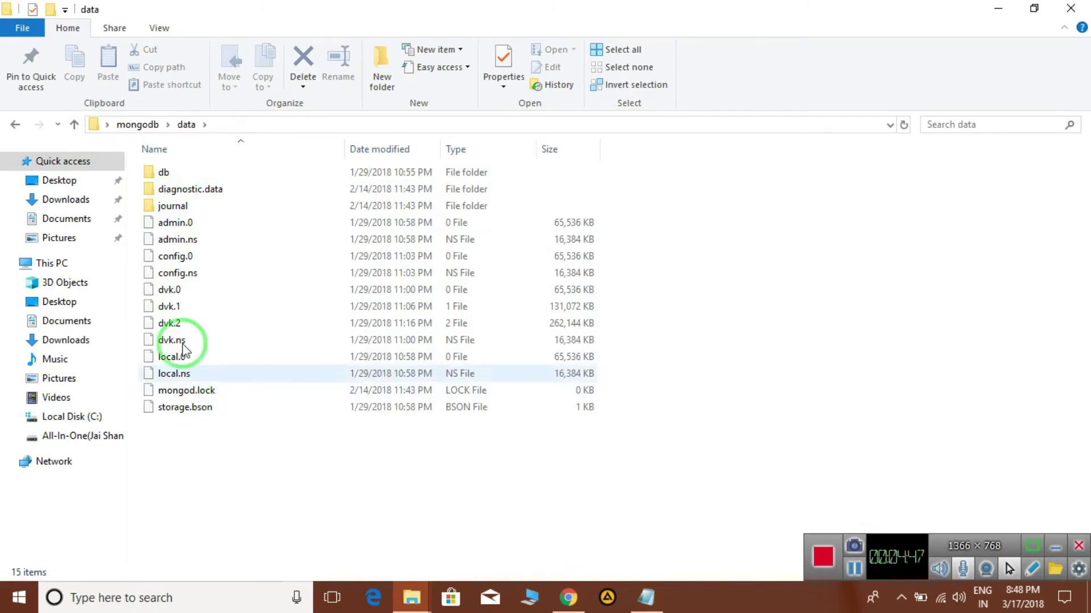
pyautogui.click(74, 125)
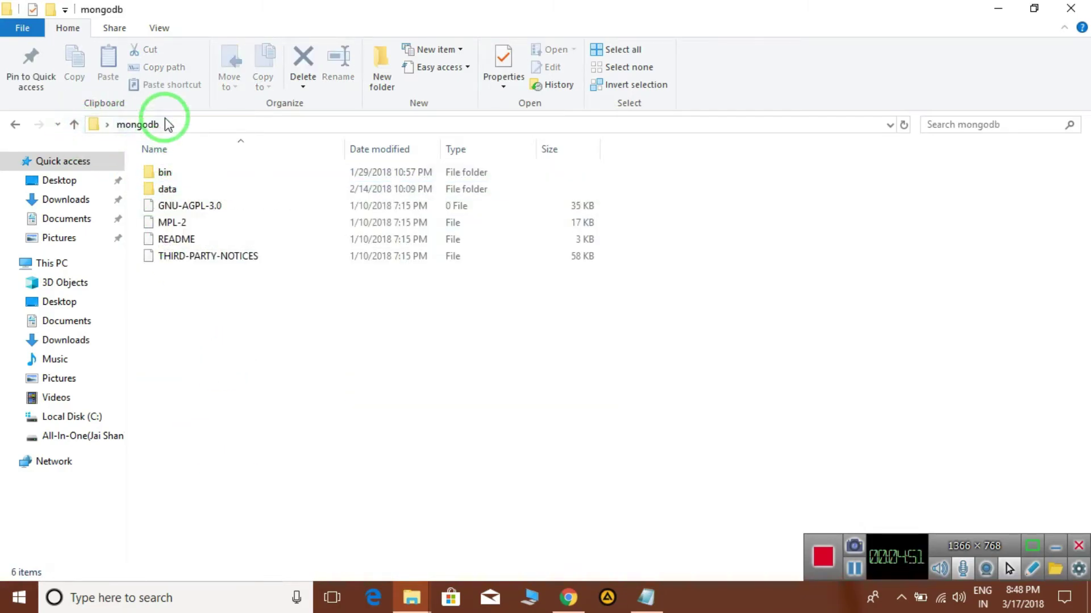
pyautogui.doubleClick(165, 172)
pyautogui.click(646, 597)
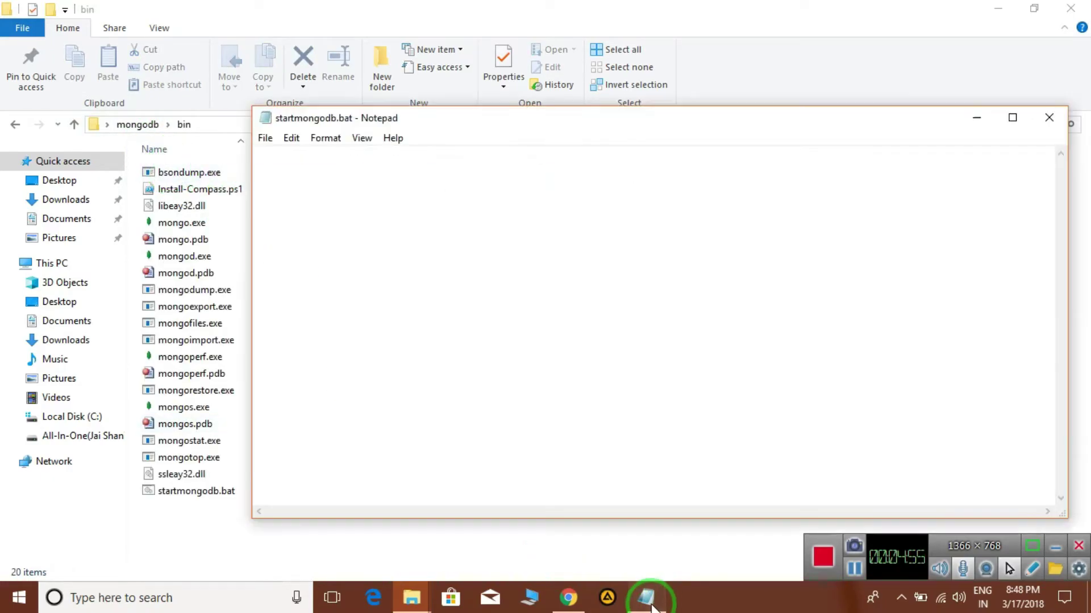
# Highlight the dbpath folder path and the word 'data' in startmongodb.bat
pyautogui.moveTo(651, 154); pyautogui.dragTo(416, 154)
pyautogui.click(558, 243)
pyautogui.moveTo(625, 154); pyautogui.dragTo(647, 178)
pyautogui.click(533, 196)
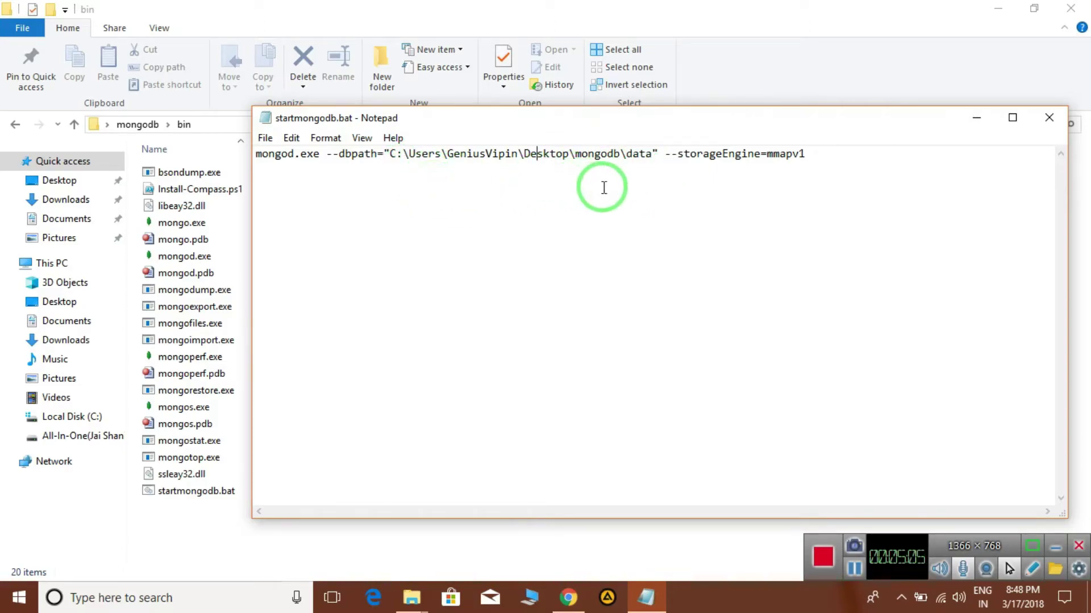
pyautogui.click(637, 173)
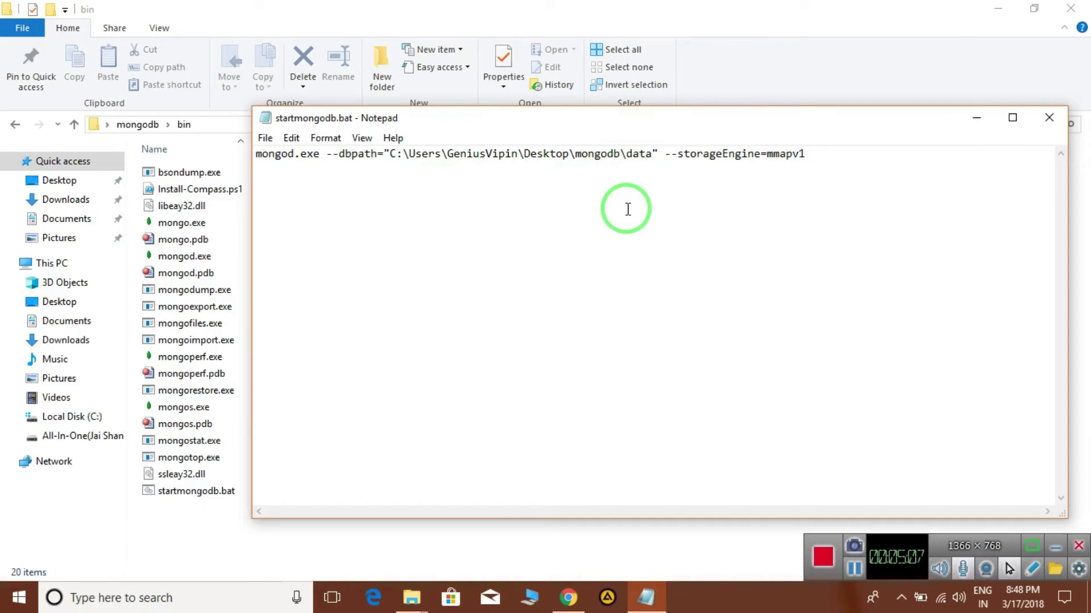
# Check the data folder in the mongodb folder, then return to bin
pyautogui.click(74, 124)
pyautogui.click(174, 194)
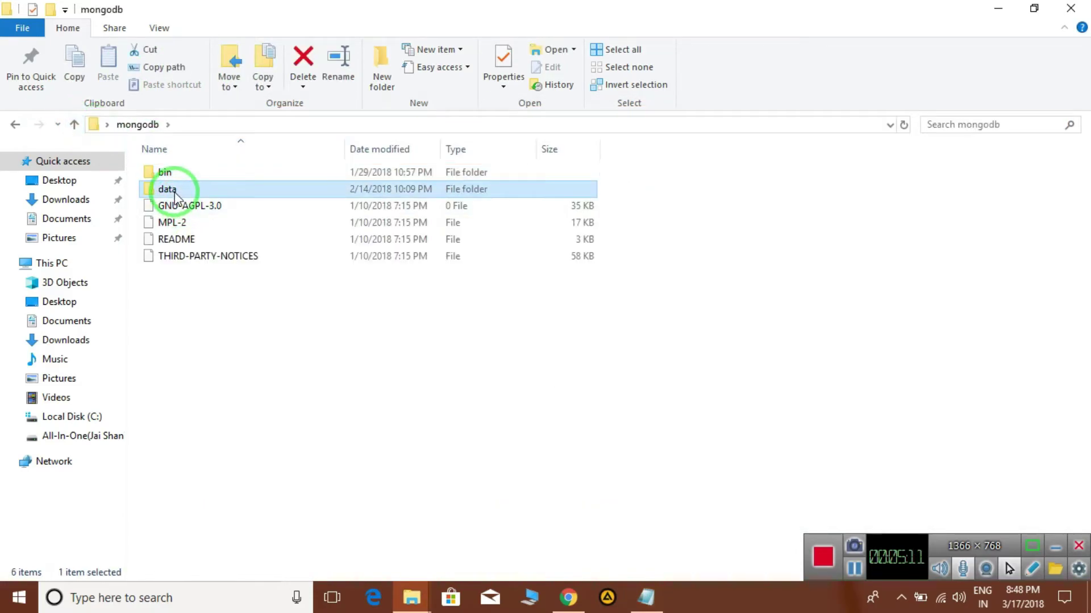
pyautogui.doubleClick(167, 172)
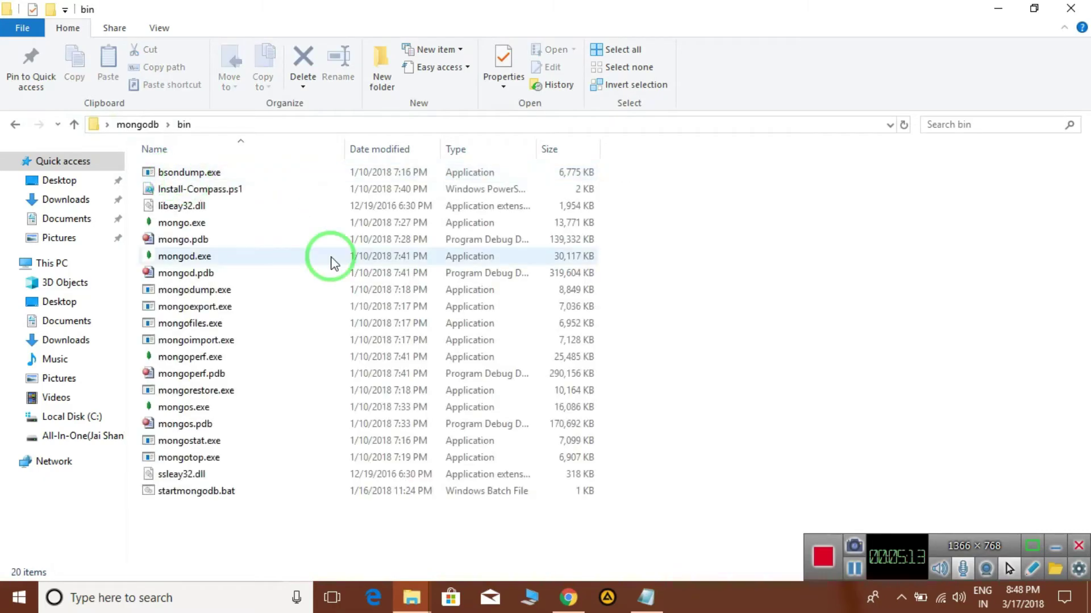
# Highlight the dbpath path and the mmapv1 storage engine value, then close Notepad
pyautogui.click(641, 599)
pyautogui.moveTo(655, 156); pyautogui.dragTo(391, 163)
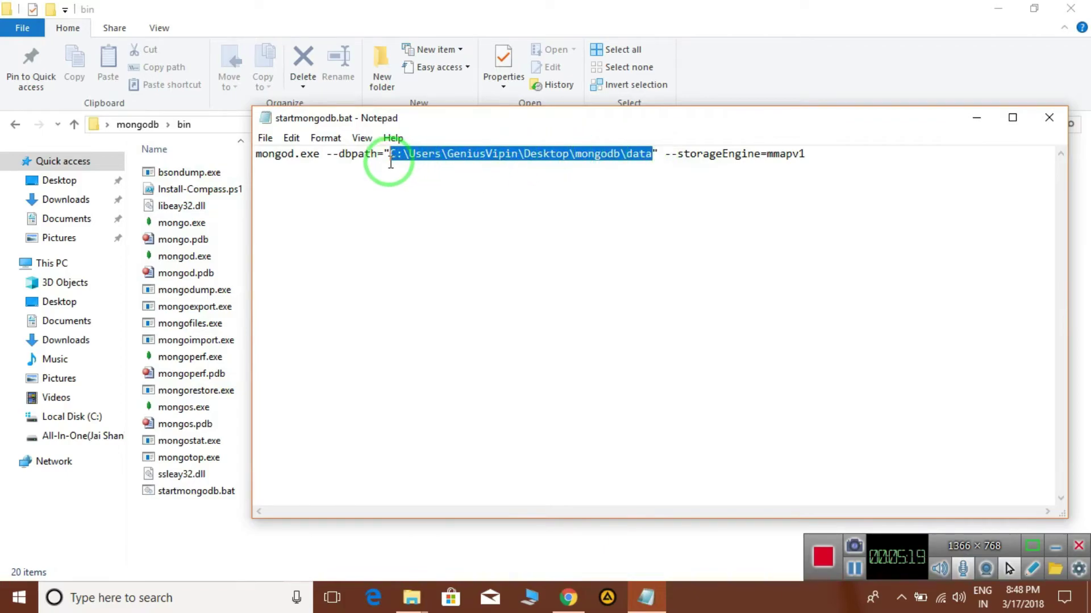
pyautogui.click(711, 153)
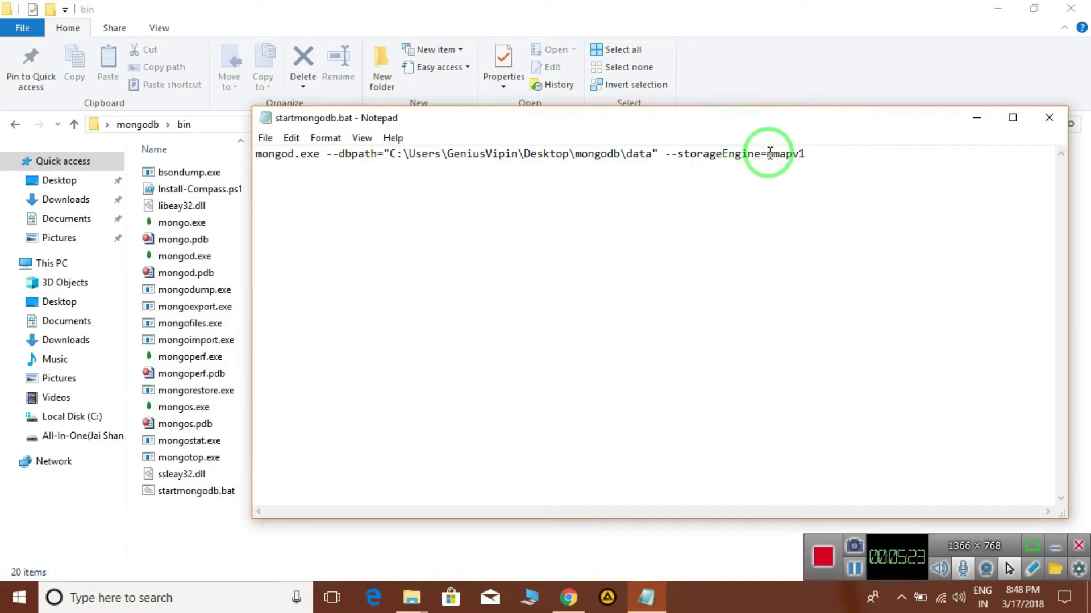
pyautogui.moveTo(768, 153); pyautogui.dragTo(806, 152)
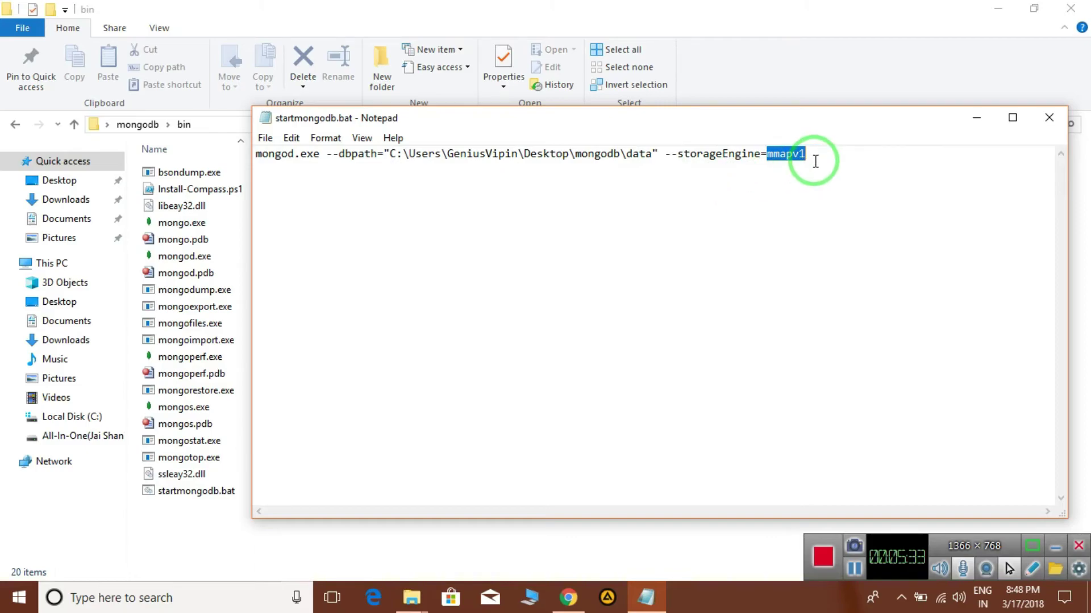
pyautogui.click(1050, 119)
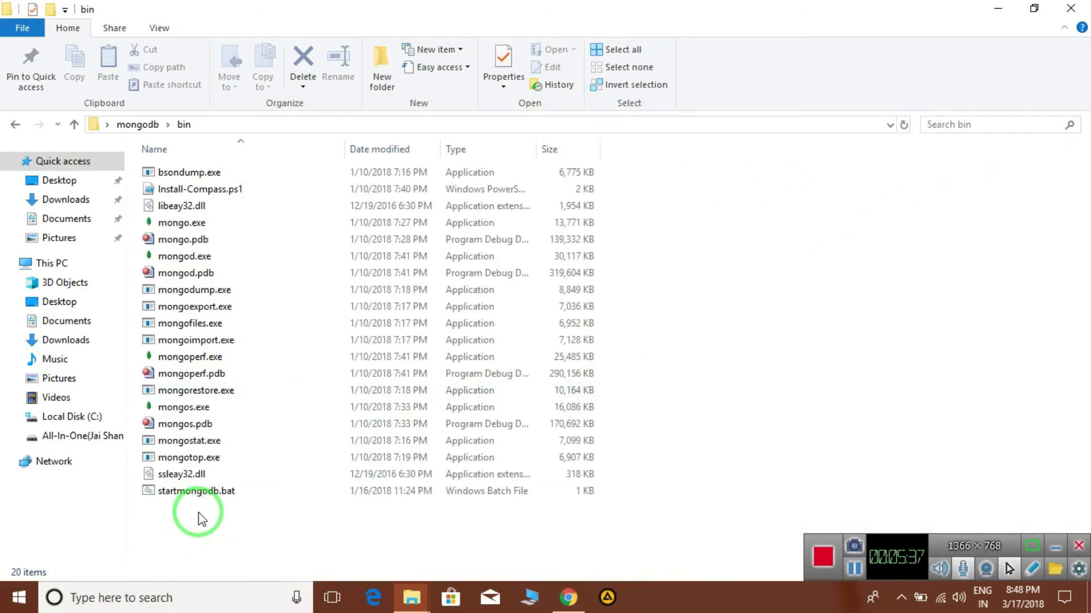
# Run startmongodb.bat until the server waits for connections on port 27017, then minimise the console
pyautogui.click(184, 498)
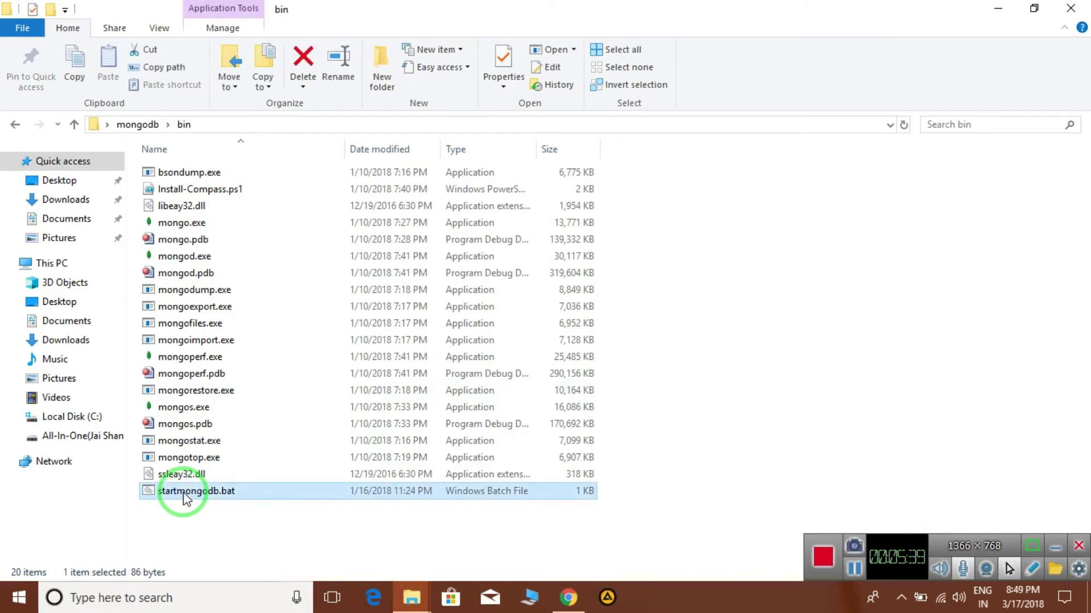
pyautogui.doubleClick(185, 498)
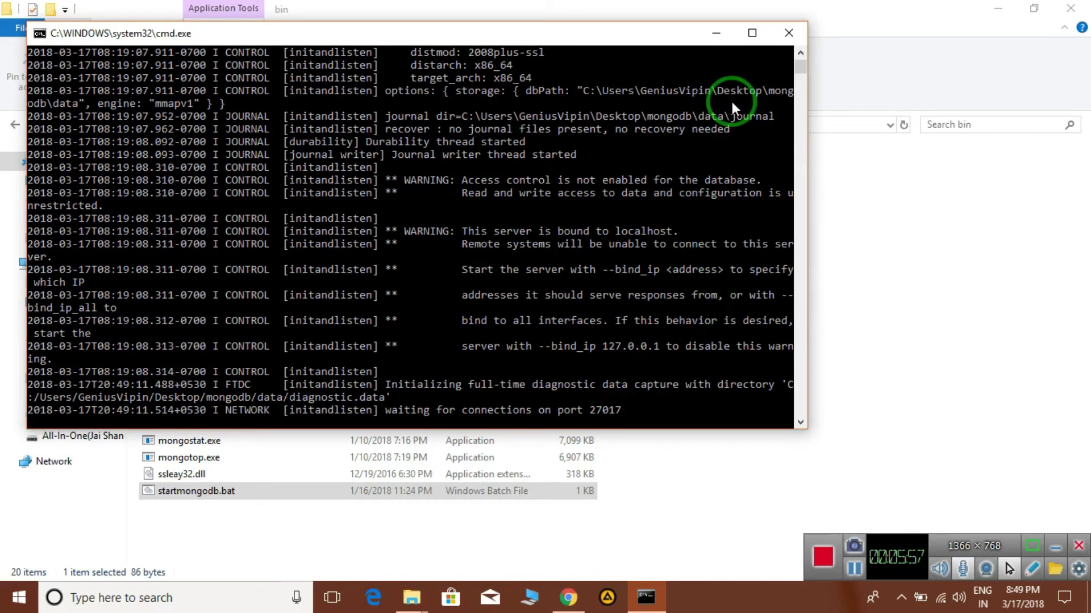
pyautogui.click(588, 409)
pyautogui.click(717, 33)
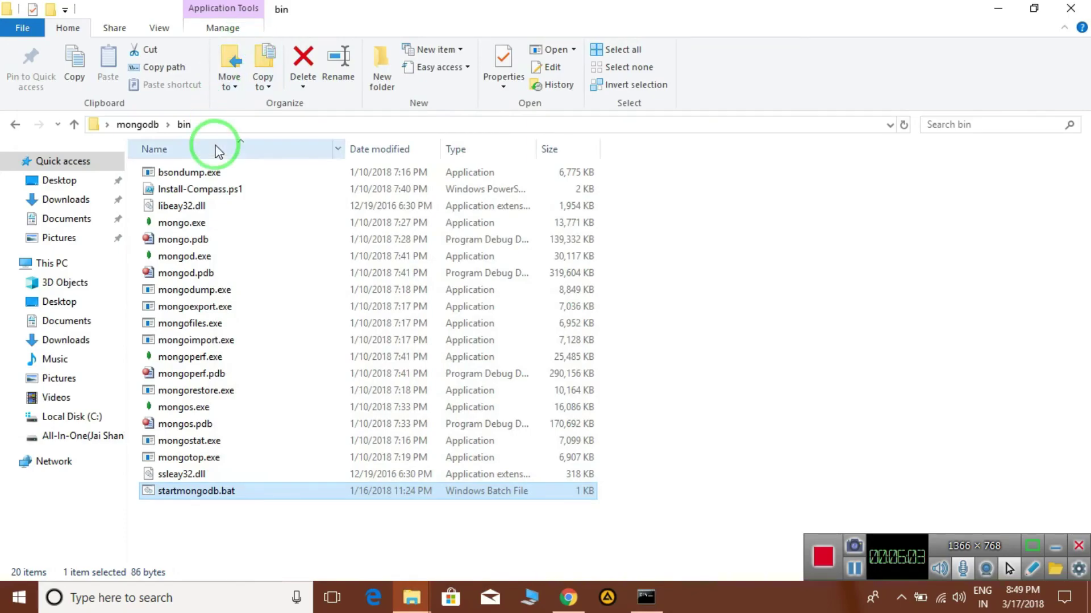
# Open a console in the bin folder from the address bar and launch the mongo shell
pyautogui.click(238, 127)
pyautogui.write('cm')
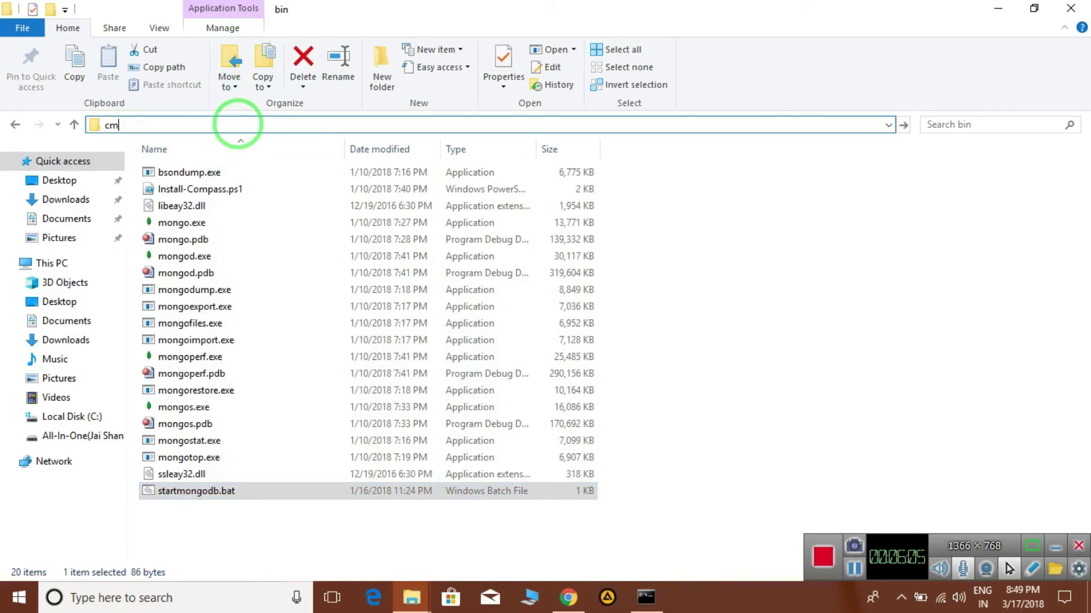
pyautogui.write('ong')
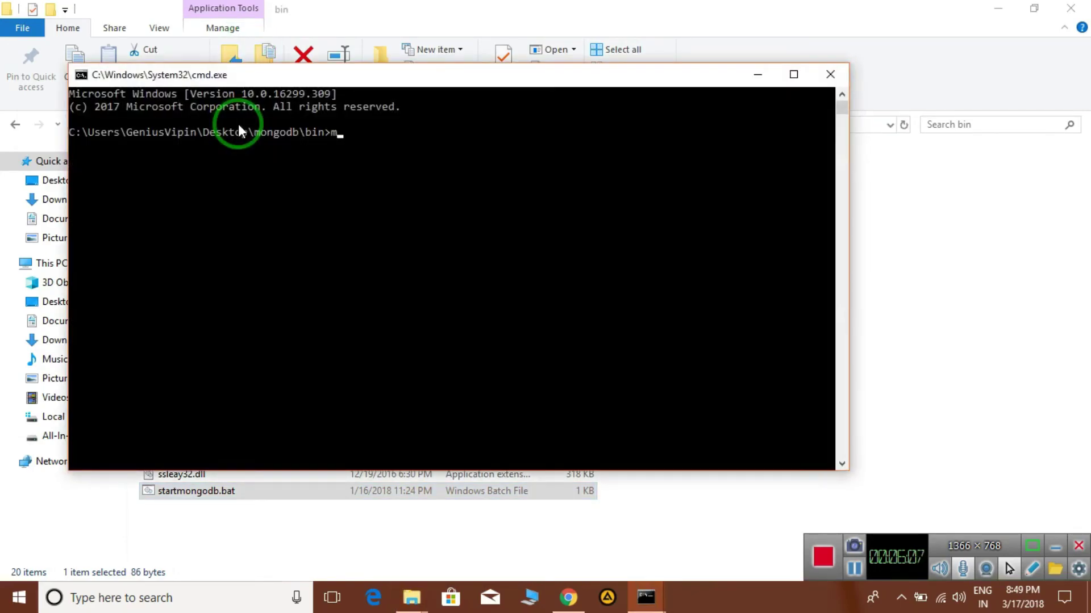
pyautogui.write('o')
pyautogui.press('Return')
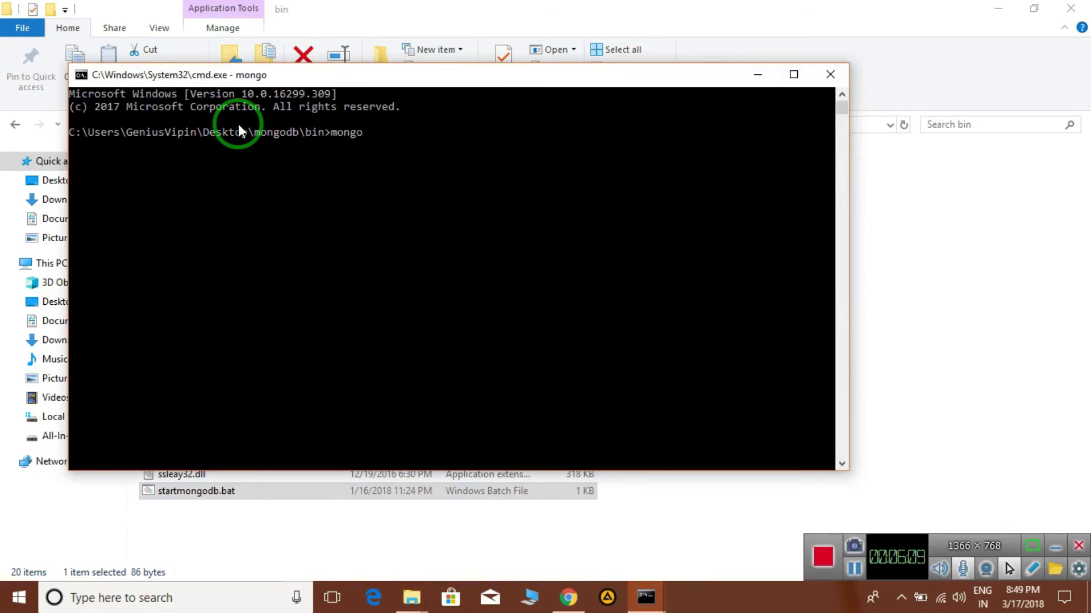